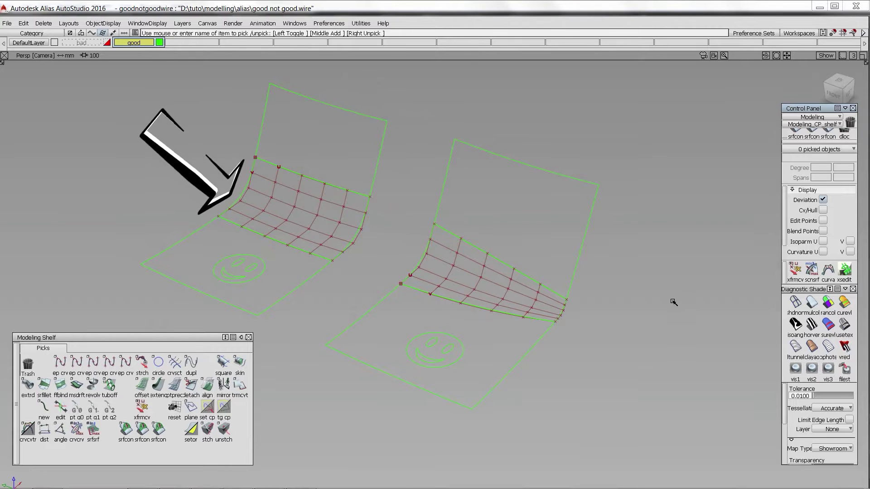
Make the bad layer visible and compare its four-sided blend surfaces with those on the good layer.
alt+shift+right_drag(516, 92, 315, 55)
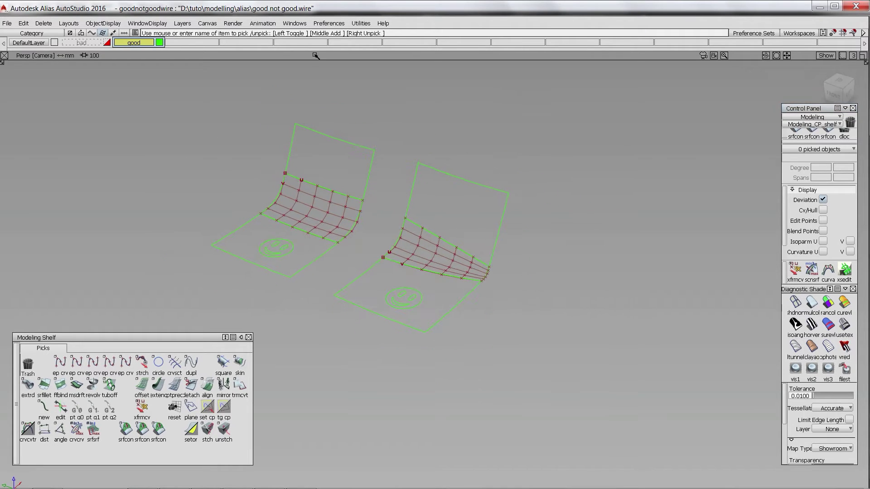
click(108, 43)
alt+shift+middle_drag(631, 307, 298, 257)
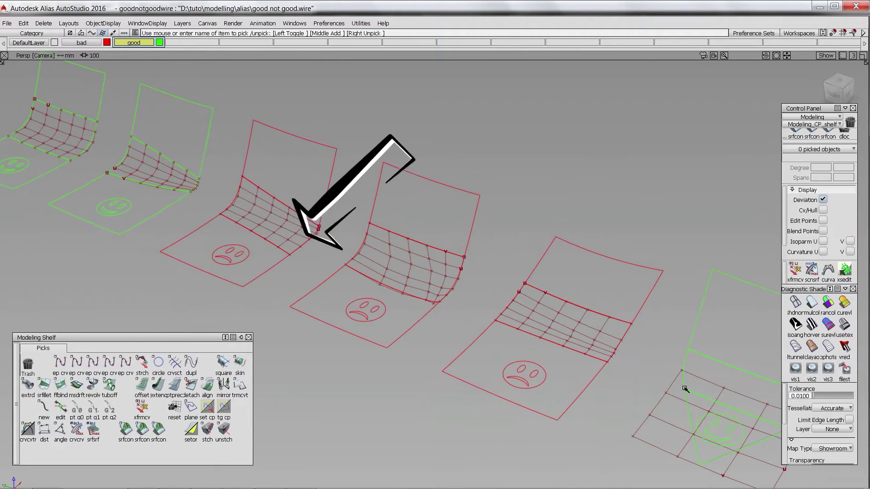
alt+shift+click(615, 350)
alt+shift+middle_drag(700, 409, 519, 361)
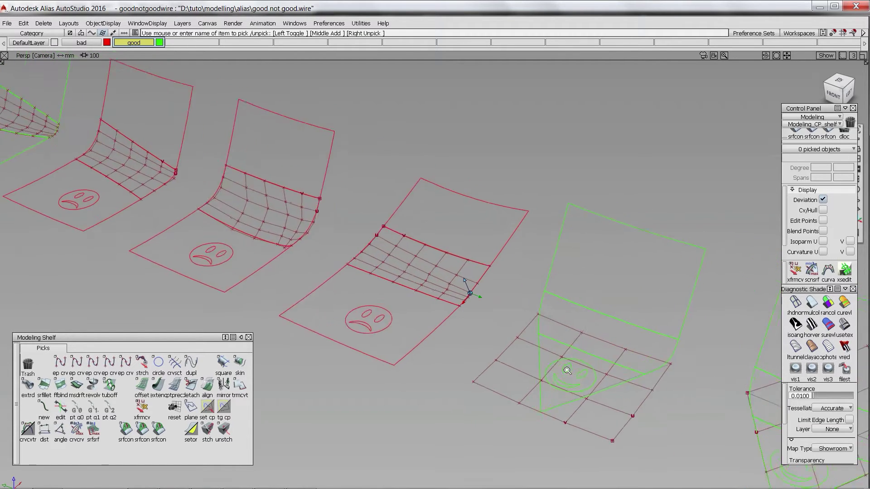
Examine the control-point layout of the corner patch examples, comparing regular four-sided grids with grids collapsed to a point.
alt+shift+right_drag(564, 368, 649, 338)
alt+shift+drag(649, 338, 608, 310)
alt+shift+right_drag(497, 168, 498, 224)
alt+shift+middle_drag(729, 446, 433, 355)
alt+shift+drag(428, 351, 481, 379)
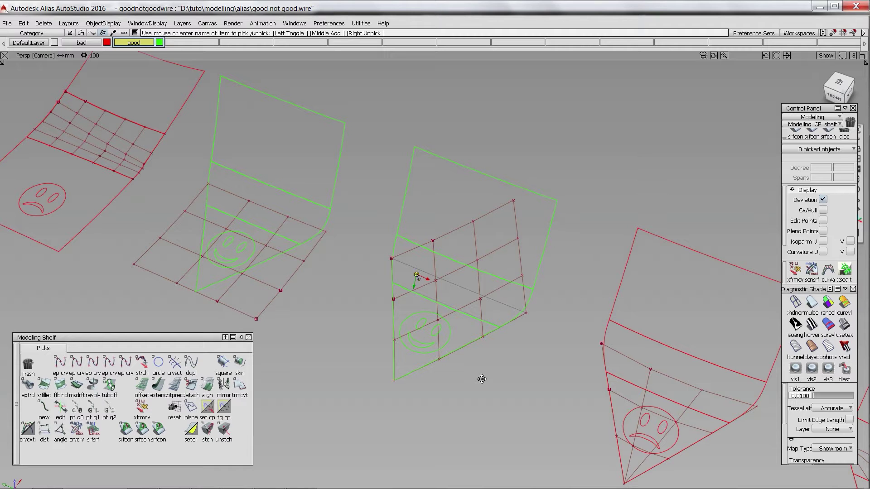
alt+shift+middle_drag(700, 421, 410, 346)
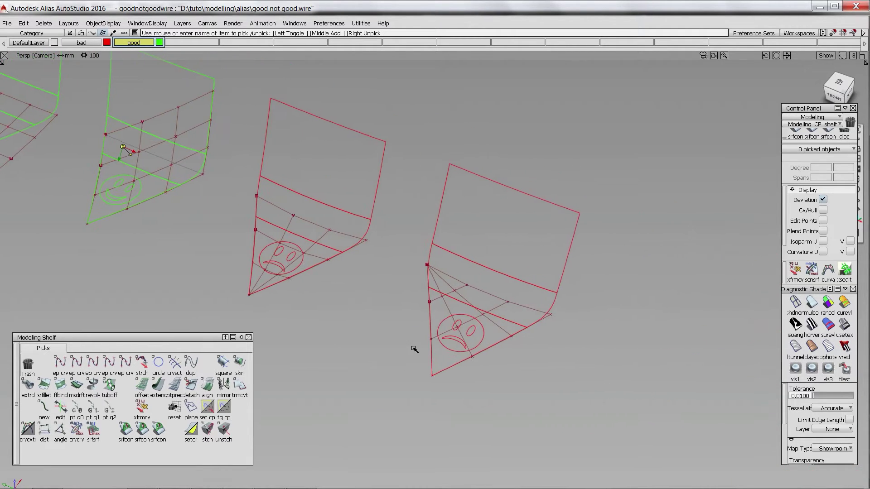
alt+shift+right_drag(412, 347, 420, 345)
alt+shift+middle_drag(458, 357, 401, 314)
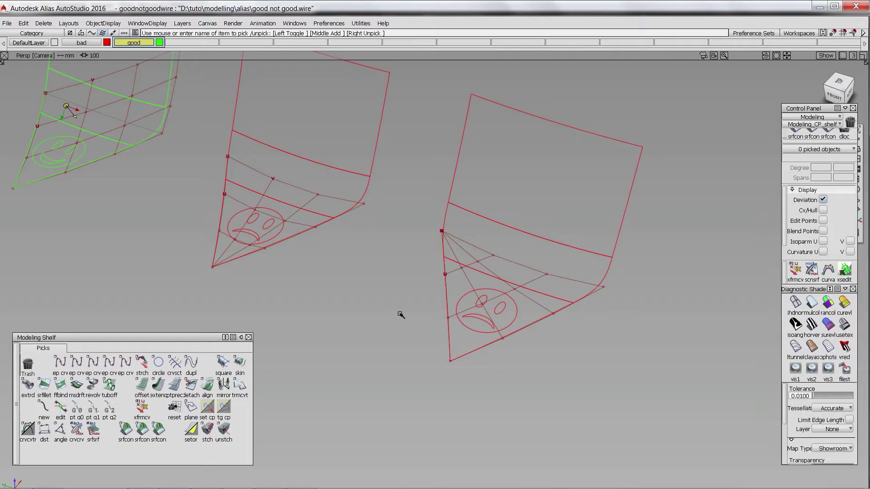
key(f)
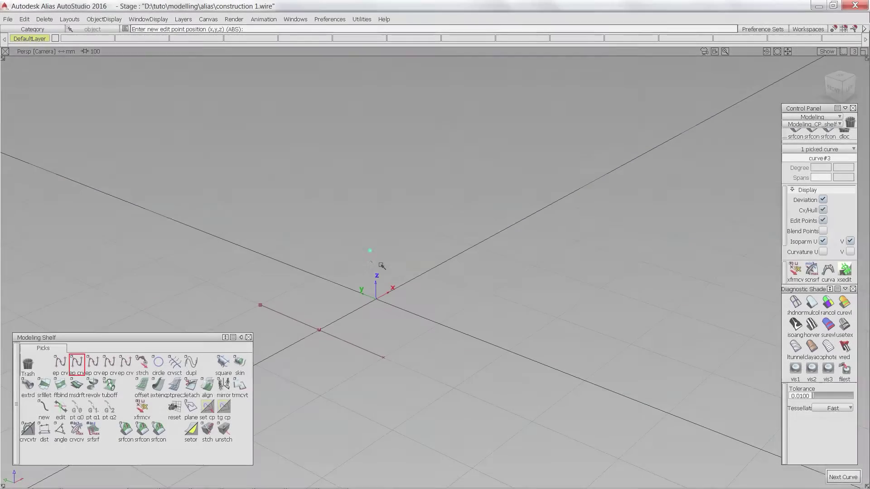
Complete the rectangle on the ground plane with degree-2 edit point curves snapped to the existing curve ends.
click(490, 293)
click(261, 305)
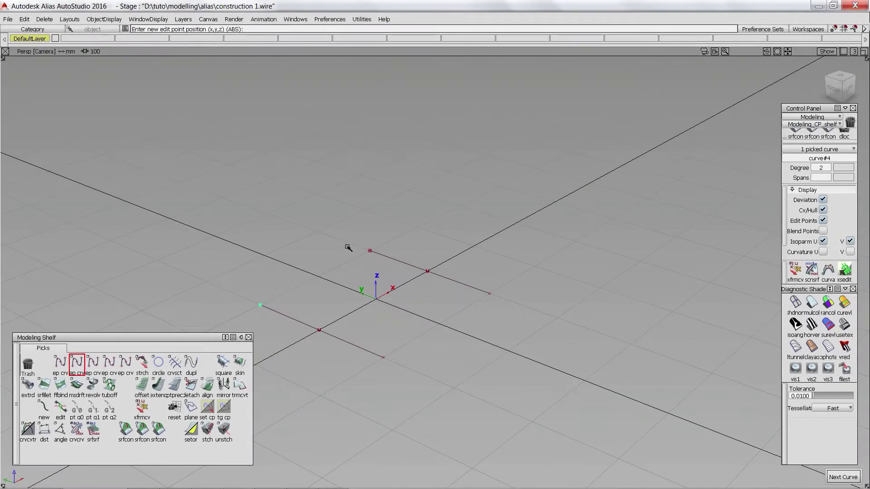
click(369, 250)
click(383, 358)
click(490, 293)
Duplicate three curves of the ground rectangle and stand the copies upright on the remaining shared edge.
ctrl+shift+drag(414, 355, 393, 251)
click(282, 290)
drag(290, 313, 604, 392)
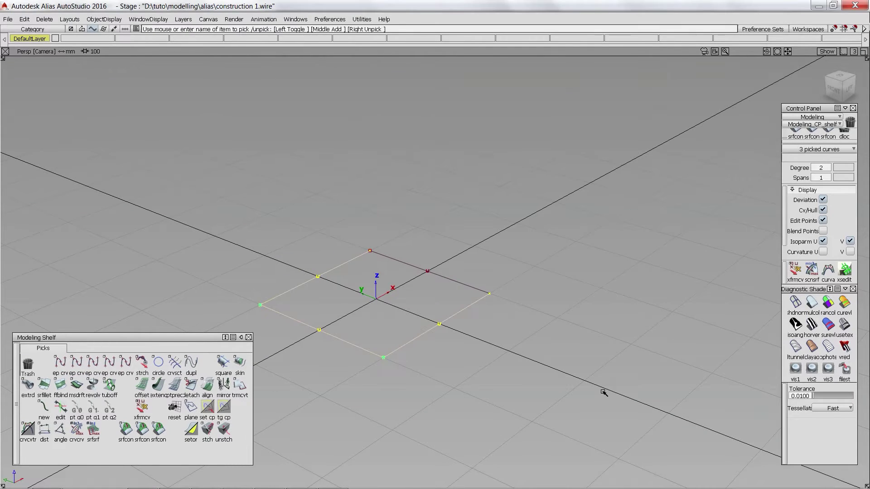
click(501, 310)
key(ctrl+c)
key(ctrl+v)
ctrl+shift+right_drag(190, 232, 70, 245)
middle_drag(70, 244, 535, 207)
Shift the middle CVs of the upright and ground outline curves slightly to bow the curves.
ctrl+shift+drag(369, 244, 351, 200)
drag(374, 167, 398, 188)
drag(497, 220, 533, 235)
drag(449, 109, 473, 130)
drag(416, 260, 439, 280)
drag(428, 212, 426, 149)
drag(416, 260, 438, 280)
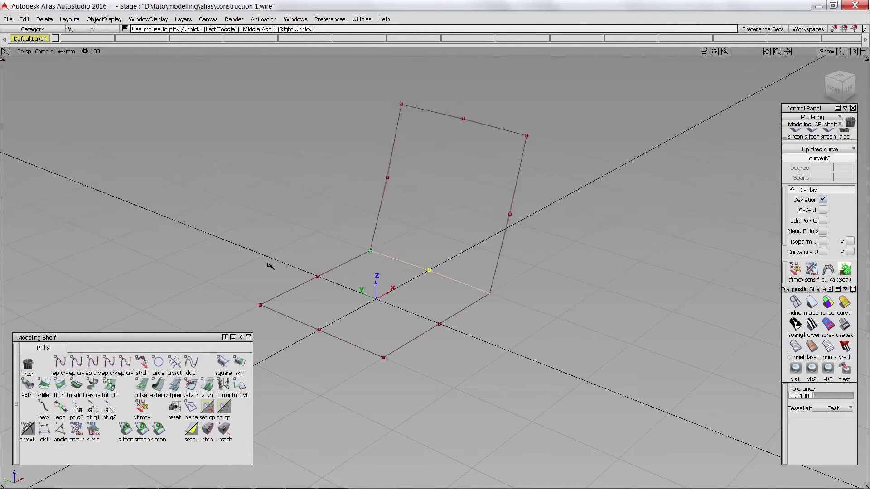
drag(307, 267, 330, 288)
drag(307, 319, 330, 341)
drag(427, 314, 450, 337)
ctrl+shift+drag(410, 194, 415, 142)
Create a Square surface from the four boundary curves of the upright outline, with free continuity.
click(223, 364)
drag(447, 109, 462, 131)
drag(475, 177, 564, 187)
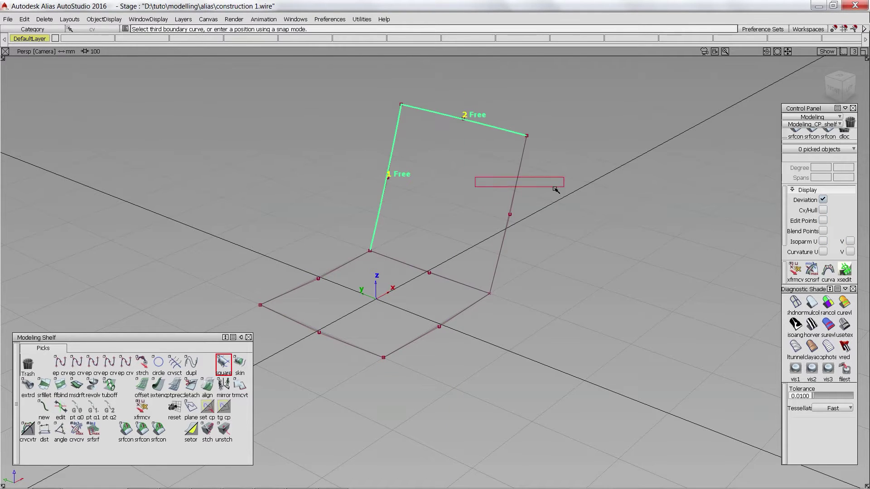
drag(448, 258, 440, 298)
Create a second Square surface from the four ground outline curves and shade both surfaces.
ctrl+shift+drag(358, 320, 332, 291)
drag(336, 324, 348, 354)
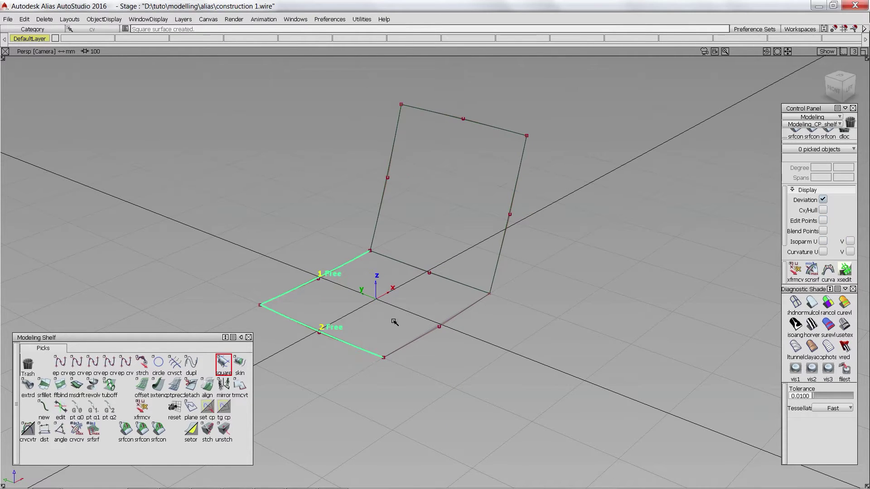
click(434, 327)
click(464, 284)
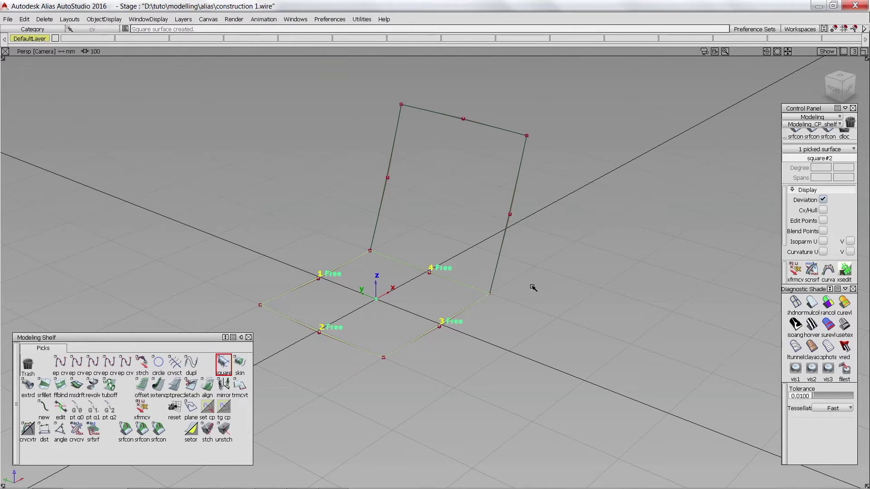
ctrl+shift+drag(573, 363, 564, 313)
click(811, 303)
Paste two copies of the shared edge curve, placing one across the middle of the upright surface and one across the ground surface.
ctrl+shift+drag(408, 277, 444, 267)
key(ctrl+v)
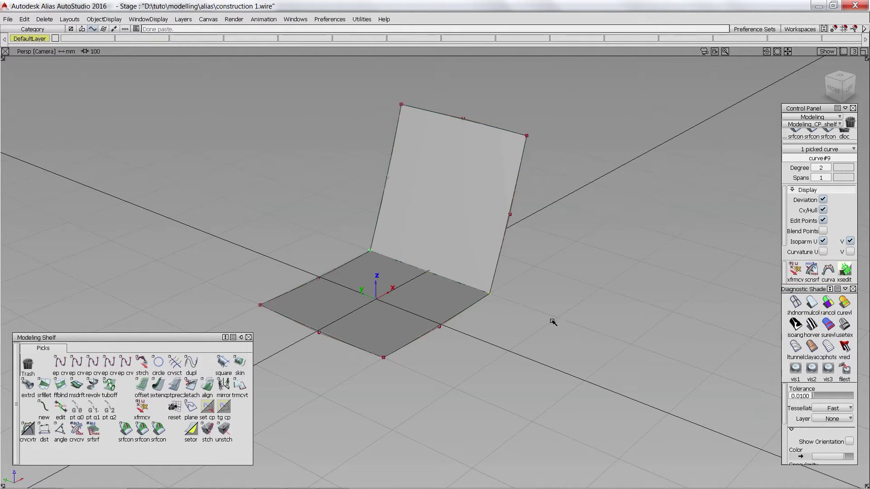
ctrl+shift+middle_drag(513, 307, 490, 333)
ctrl+alt+drag(497, 278, 510, 231)
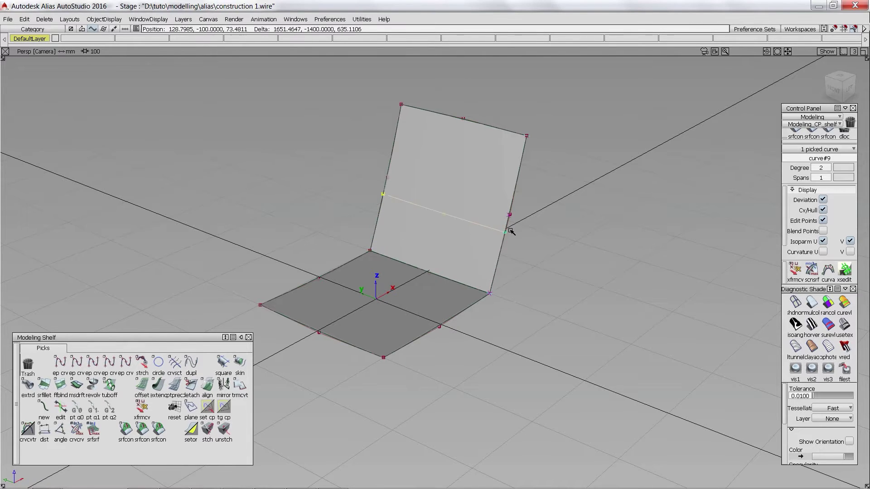
key(ctrl+v)
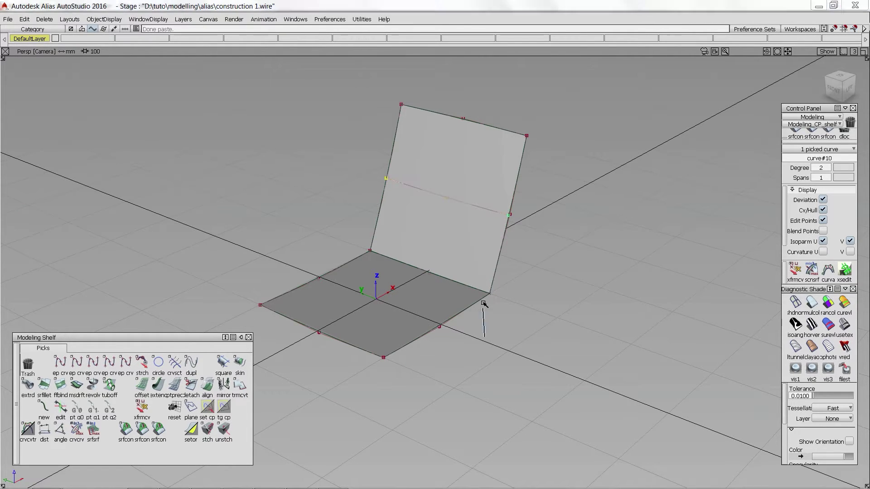
drag(483, 302, 445, 334)
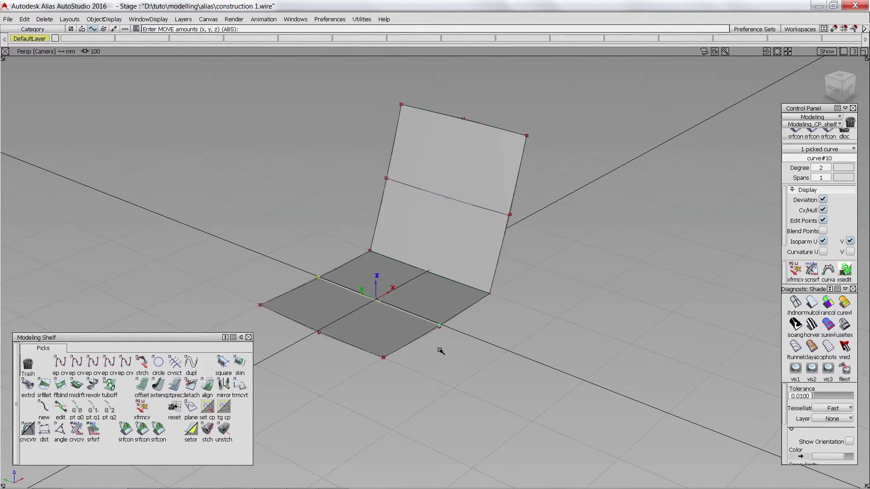
Project the two copied curves onto the upright and ground surfaces.
ctrl+shift+drag(353, 161, 452, 244)
click(444, 286)
ctrl+shift+drag(355, 162, 440, 231)
click(423, 274)
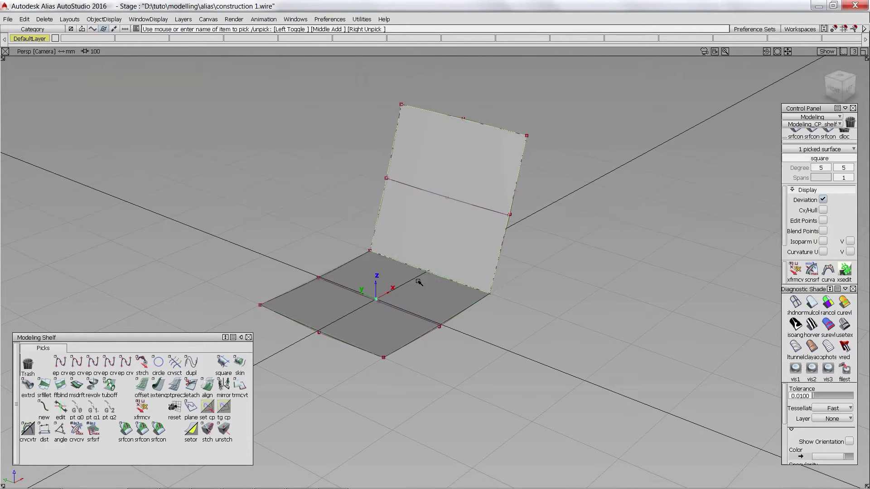
click(476, 302)
ctrl+shift+right_drag(510, 263, 431, 186)
click(431, 191)
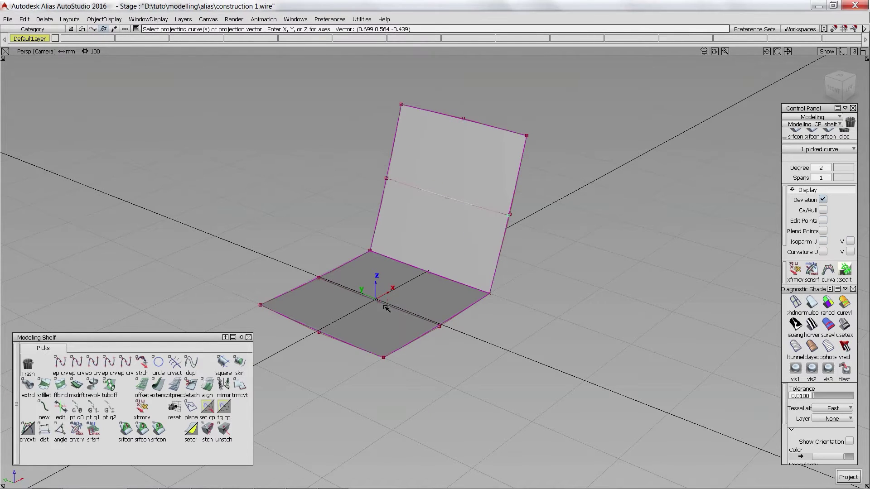
click(383, 306)
key(space)
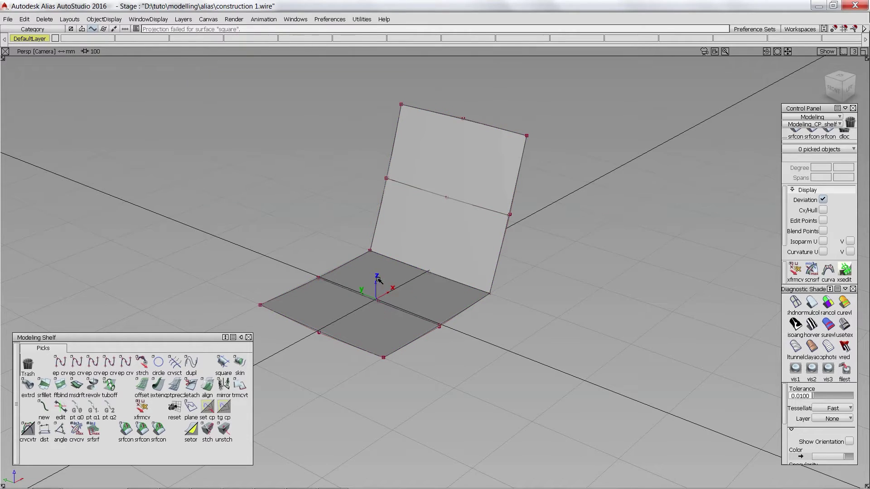
Trim both surfaces at the projected curves, keeping the halves farthest from the shared edge.
ctrl+shift+right_drag(377, 279, 384, 327)
click(384, 327)
click(383, 327)
key(space)
ctrl+shift+right_drag(431, 167, 436, 231)
click(431, 179)
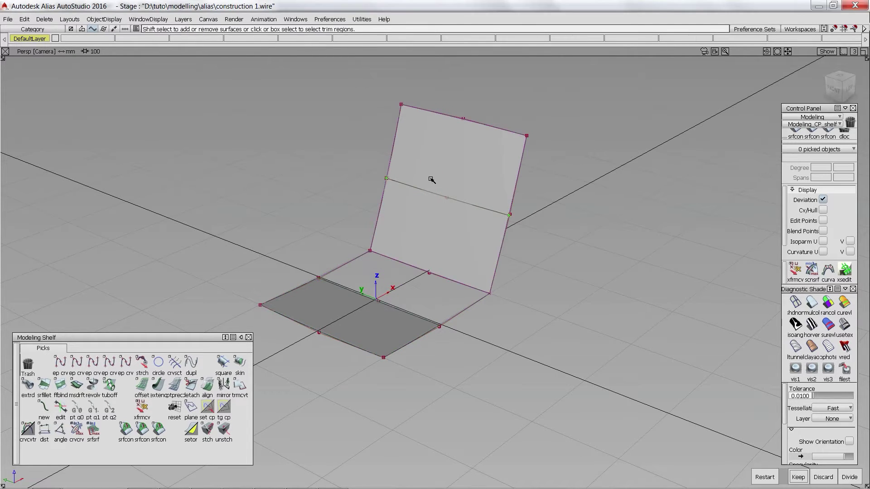
key(space)
Create a blend curve joining one side edge of the upright surface to the matching side edge of the ground surface at the trim corners.
ctrl+shift+right_drag(407, 130, 401, 120)
ctrl+alt+click(400, 118)
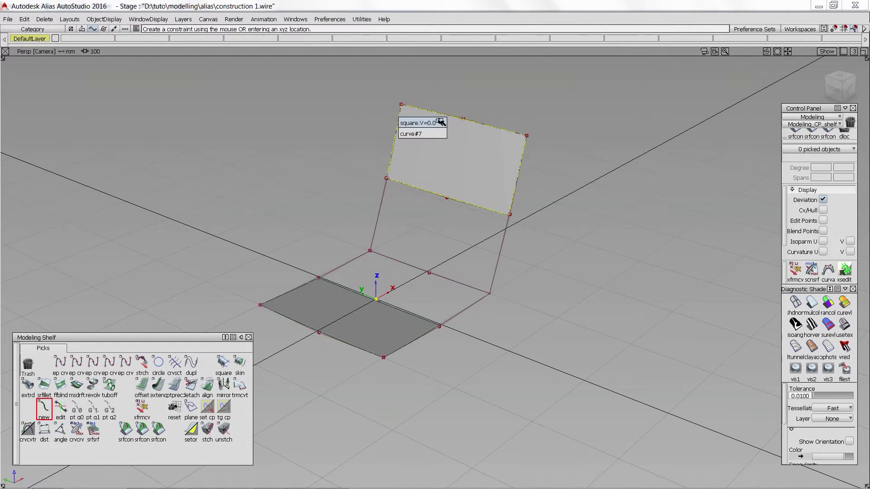
click(440, 121)
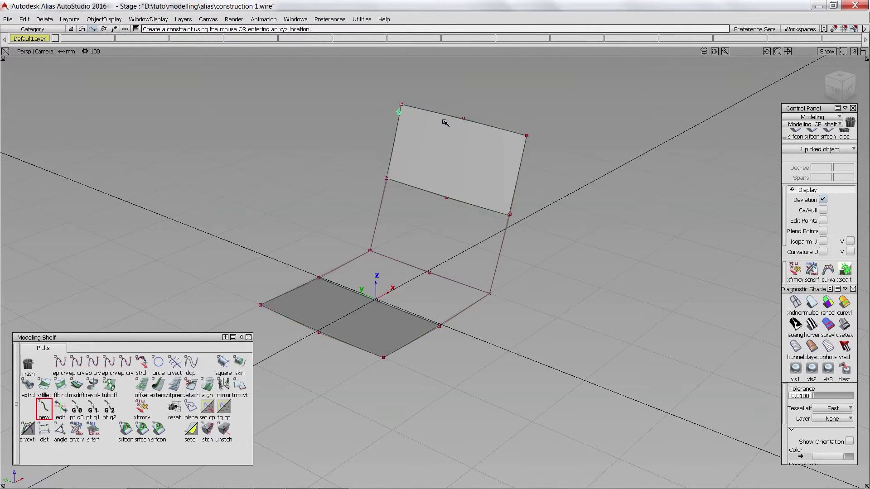
click(318, 279)
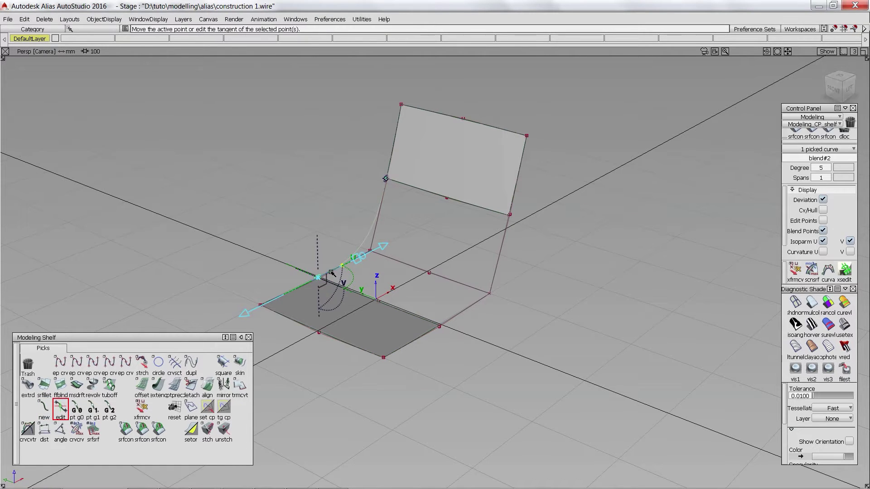
click(388, 203)
click(388, 184)
Create a second blend curve joining the opposite side edges of the upright and ground surfaces at the trim corners.
click(514, 197)
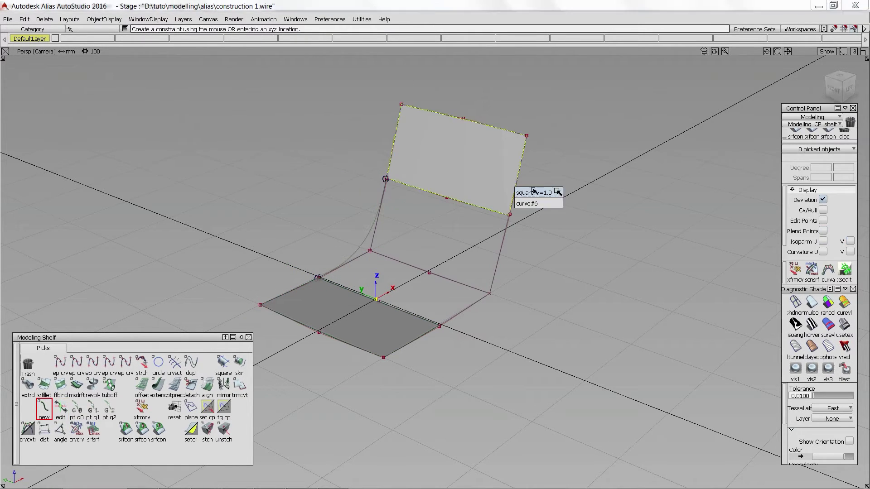
click(538, 192)
click(428, 332)
click(455, 339)
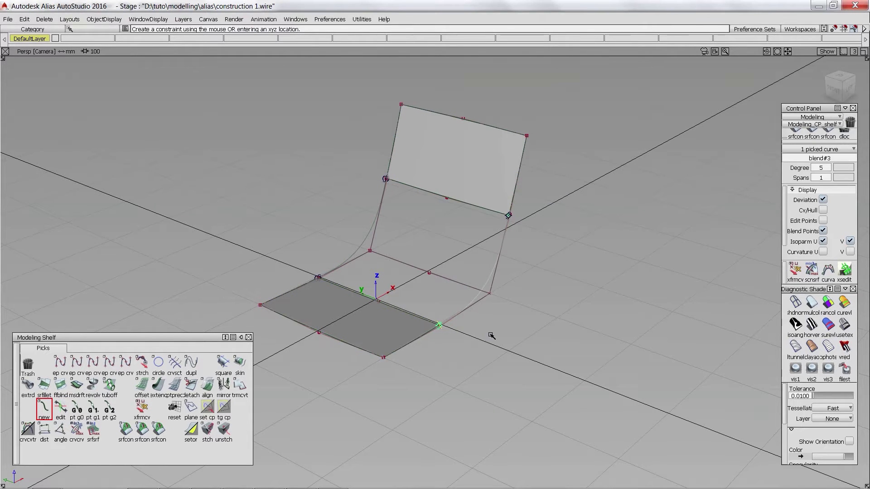
click(443, 324)
click(499, 241)
Build a Square surface between the two blend curves and the two trimmed edges, and hide its CVs and hull.
ctrl+shift+drag(498, 241, 444, 242)
click(378, 226)
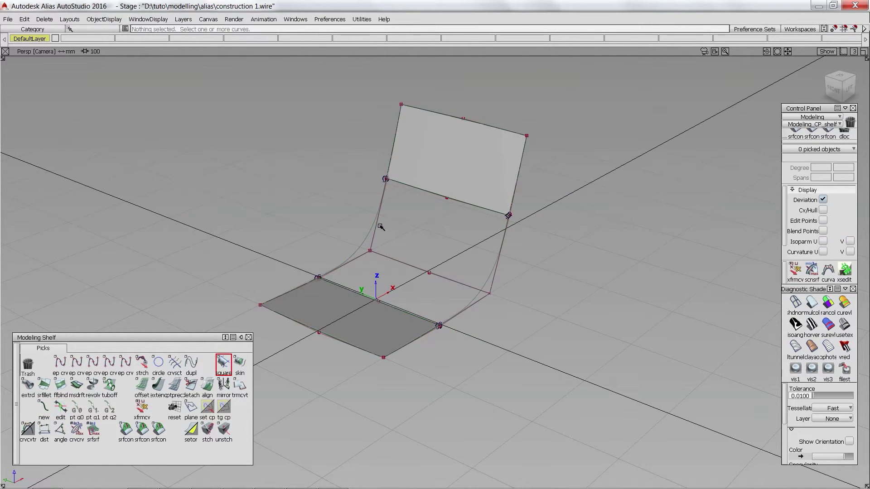
click(368, 237)
click(446, 198)
click(467, 213)
click(487, 274)
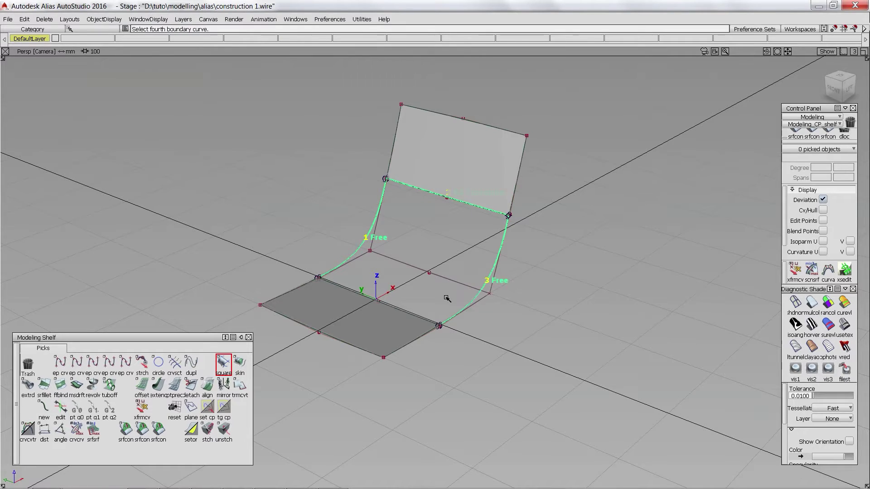
click(400, 311)
click(823, 210)
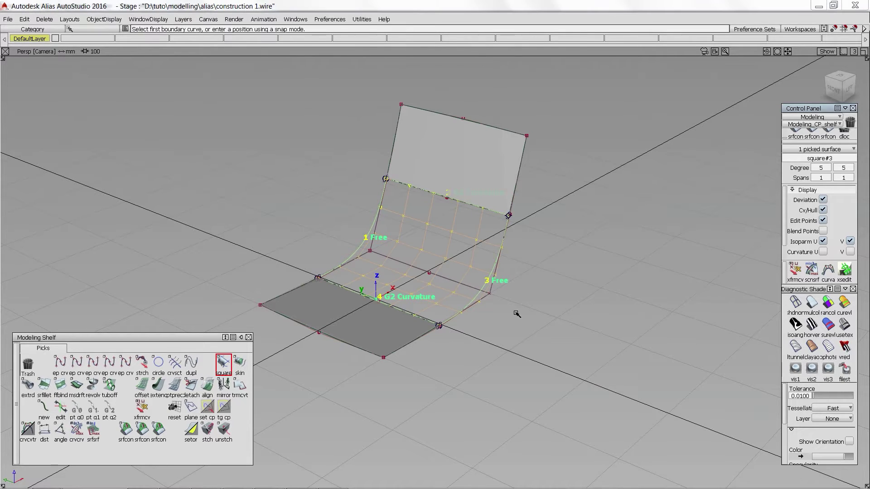
Stretch the upright and ground trimming curves so their ends on one side slide along the side edges toward the shared corner.
click(472, 218)
ctrl+shift+drag(451, 229, 482, 207)
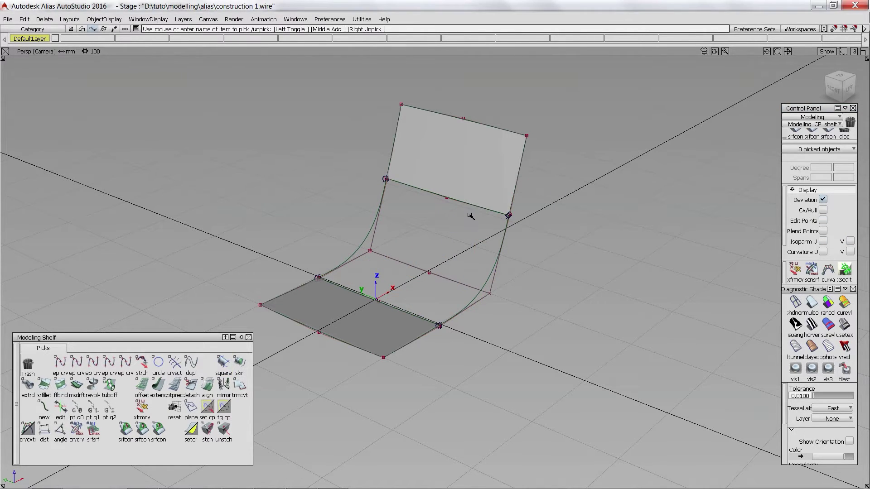
click(474, 206)
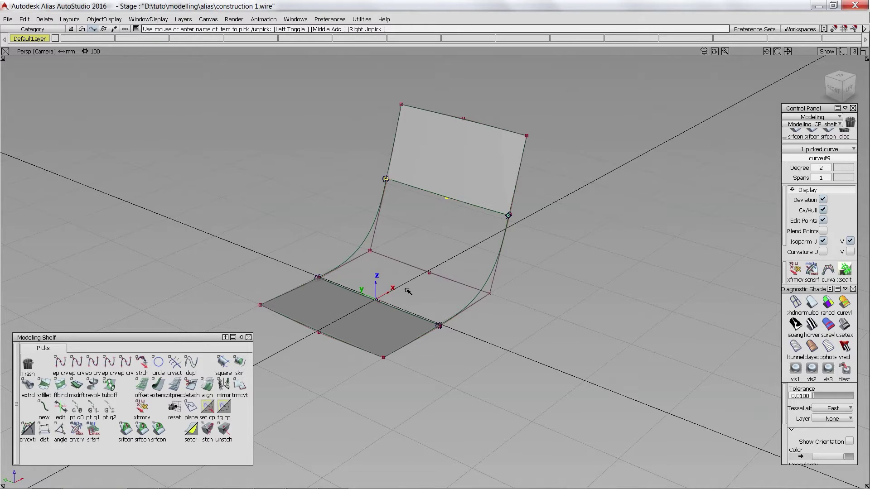
ctrl+shift+middle_drag(512, 250, 508, 227)
click(508, 216)
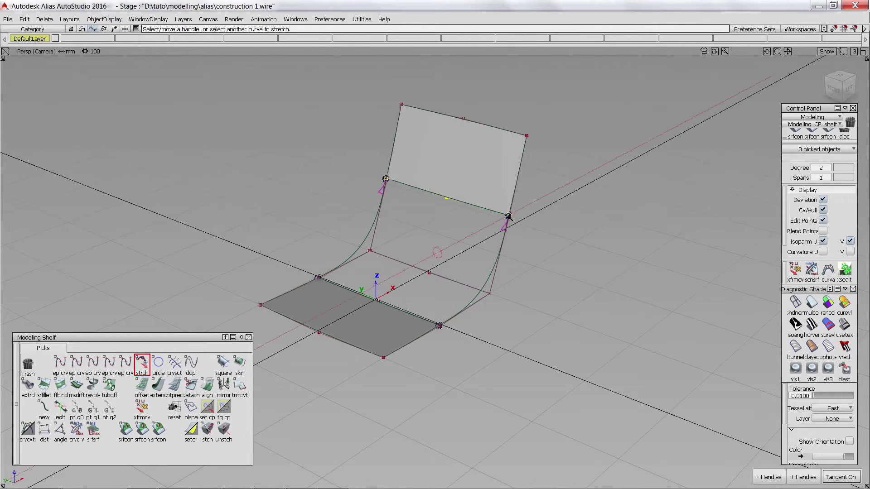
ctrl+alt+drag(495, 284, 499, 258)
click(421, 318)
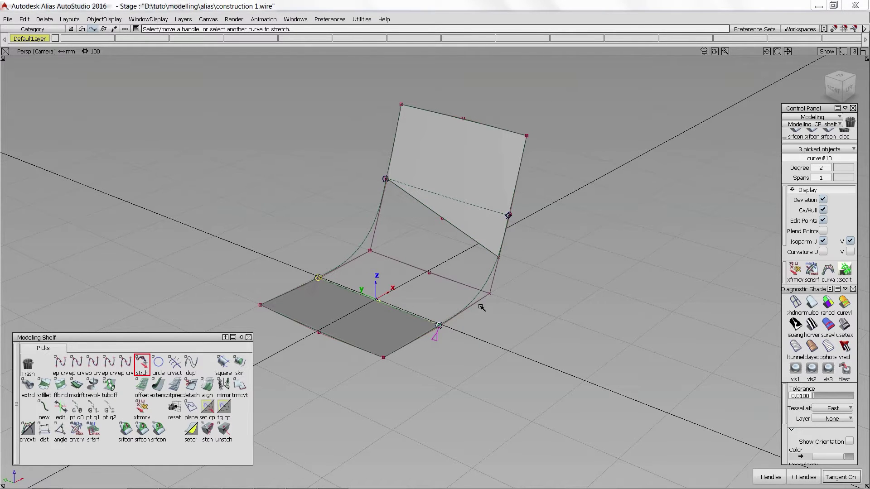
drag(483, 299, 477, 241)
Move the end points of the second blend curve along the side edges to the new trim corners.
click(511, 216)
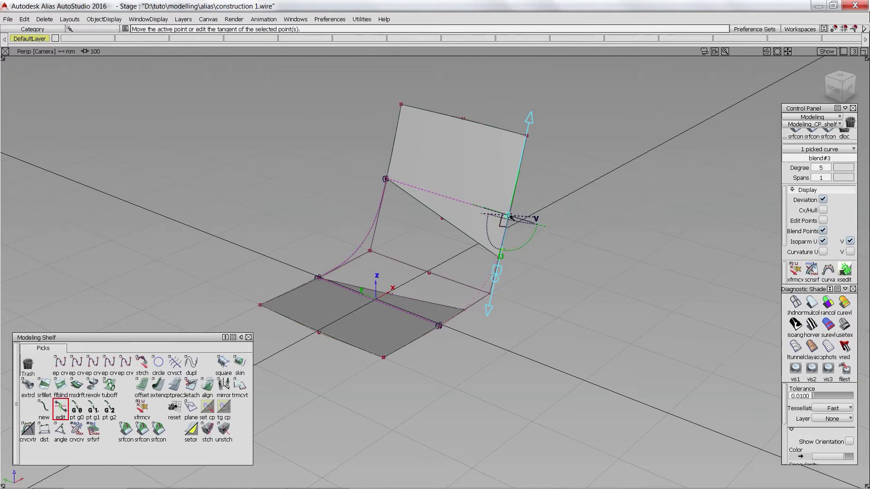
drag(510, 217, 568, 329)
click(524, 333)
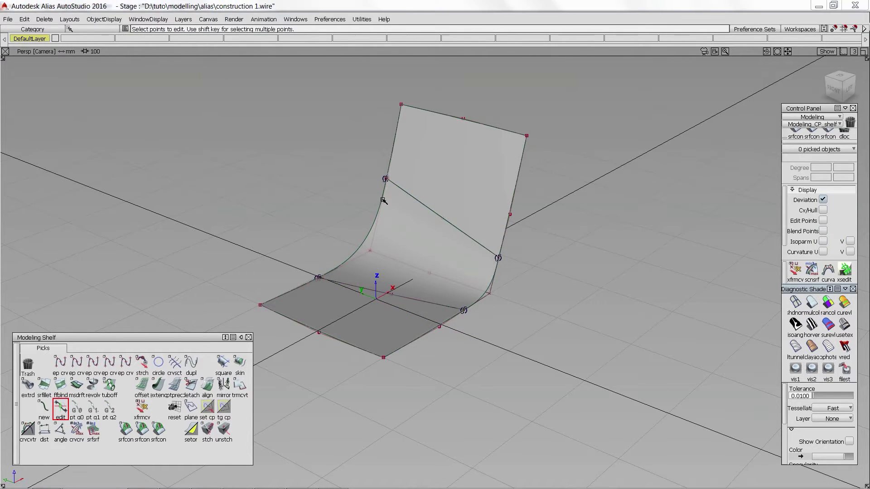
Pick the blend surface, turn off its diagnostic shading and clear the selection.
mouse_move(382, 199)
ctrl+shift+mouse_down()
mouse_move(378, 247)
mouse_move(430, 195)
ctrl+shift+mouse_up()
click(441, 246)
click(797, 305)
click(407, 297)
Rotate the upright surface's side edge curve outward about its lower corner.
click(486, 247)
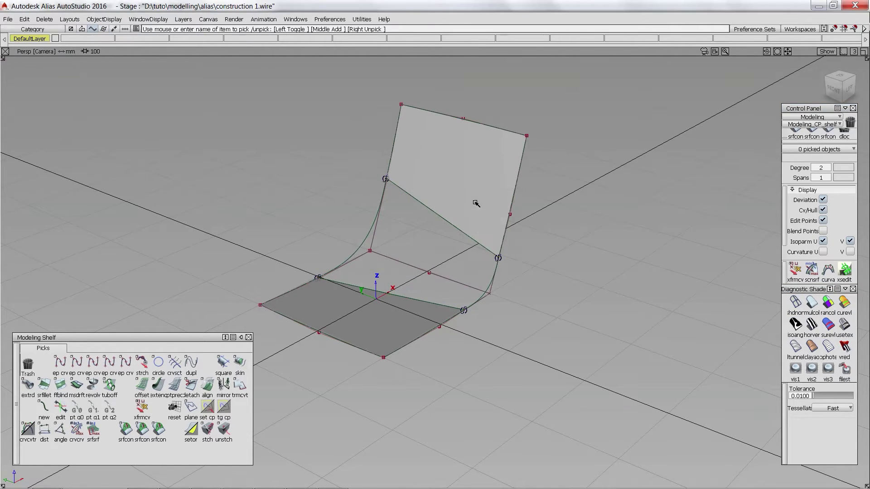
click(509, 186)
ctrl+shift+middle_drag(662, 288, 539, 305)
mouse_move(670, 265)
mouse_down()
mouse_move(602, 291)
mouse_move(656, 249)
mouse_move(692, 190)
mouse_up()
ctrl+shift+drag(642, 227, 642, 163)
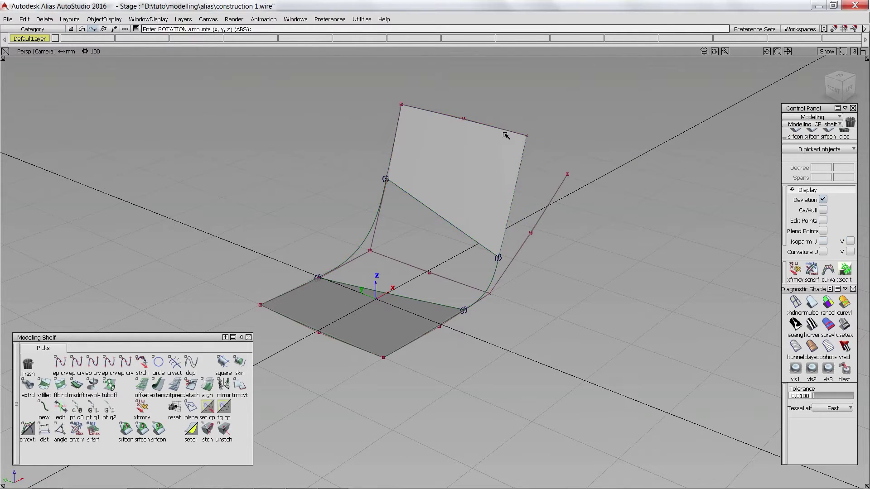
Stretch the upright surface's upper edge curve so its loose end snaps to the upper end of the rotated side curve.
ctrl+shift+drag(506, 134, 509, 154)
click(518, 132)
ctrl+shift+middle_drag(522, 126, 528, 136)
click(527, 136)
ctrl+click(575, 165)
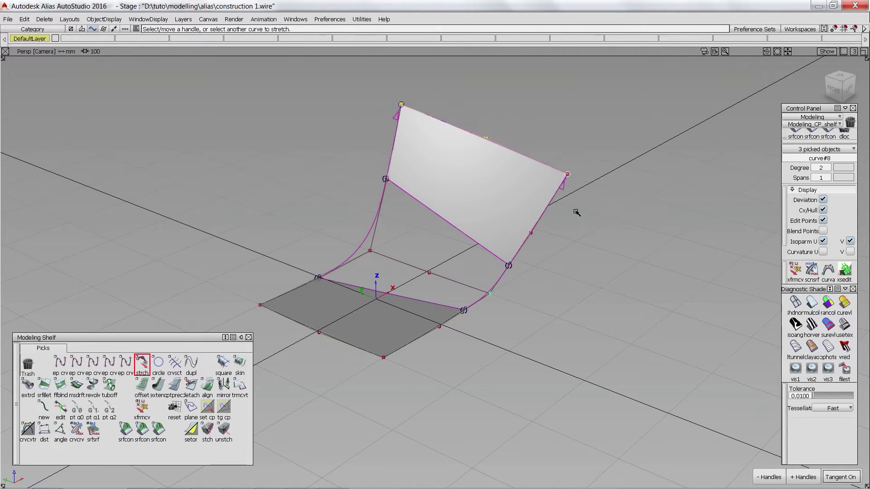
ctrl+shift+drag(575, 211, 559, 190)
Inspect the blend surface with Multi-Color shading, then unshaded with its CVs and hull displayed.
ctrl+shift+drag(428, 235, 421, 216)
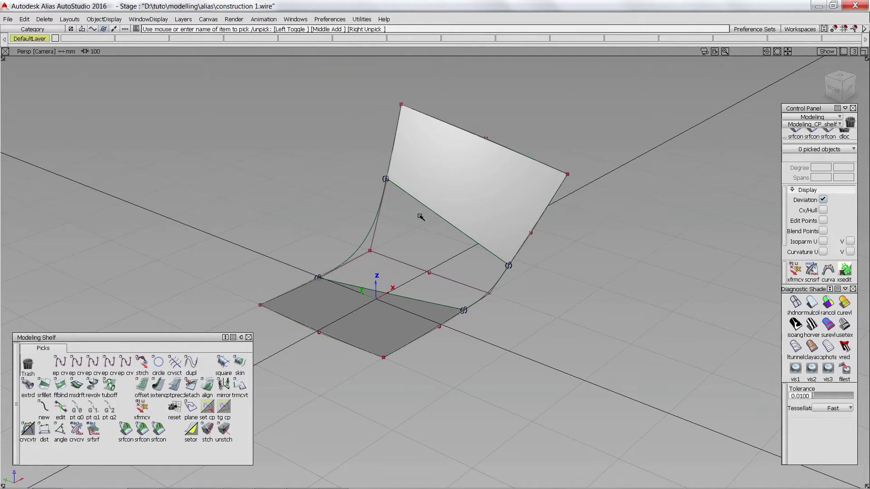
click(442, 222)
click(812, 302)
click(823, 210)
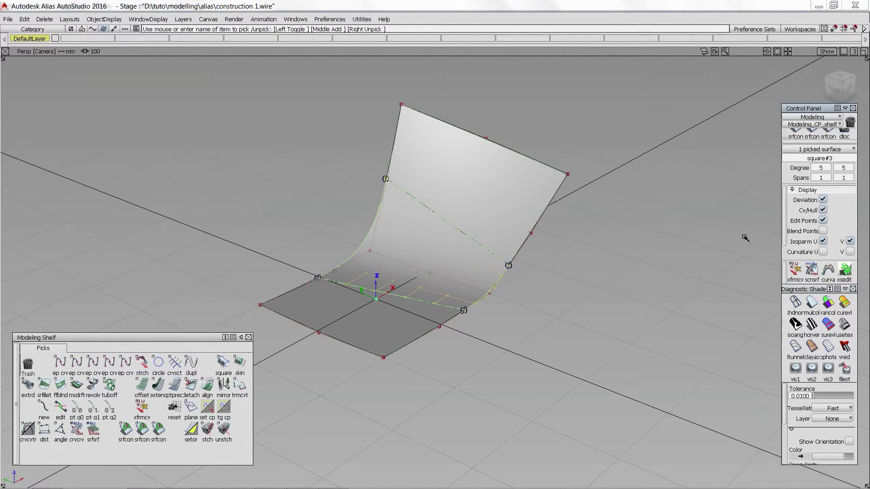
click(797, 301)
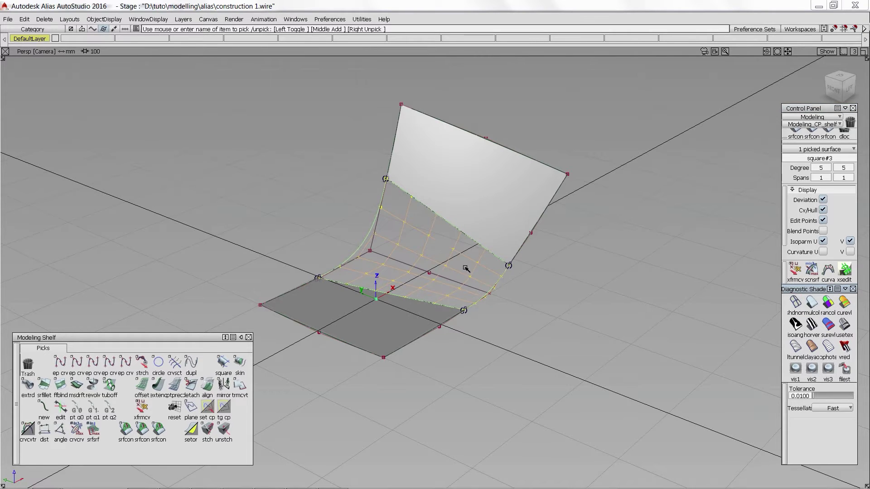
click(569, 252)
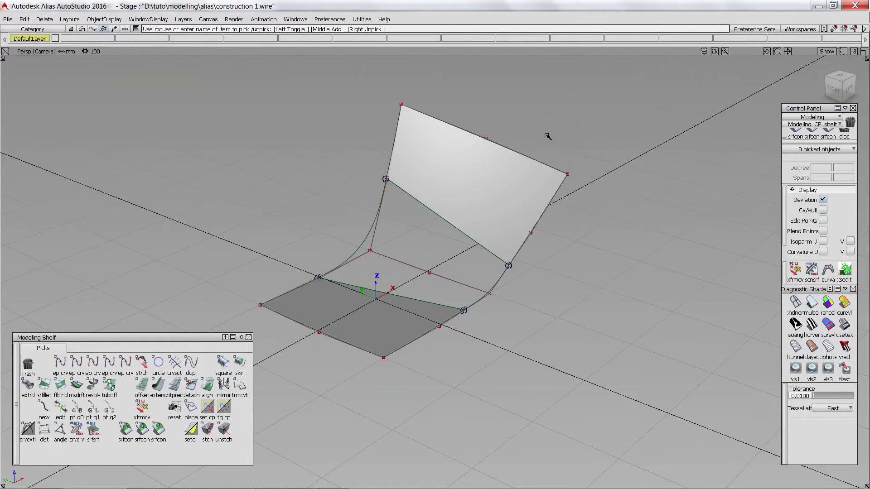
Move the middle CV of the upright surface's upper edge curve so that the edge bows outward.
drag(460, 120, 497, 177)
ctrl+shift+middle_drag(498, 178, 494, 111)
drag(494, 111, 531, 156)
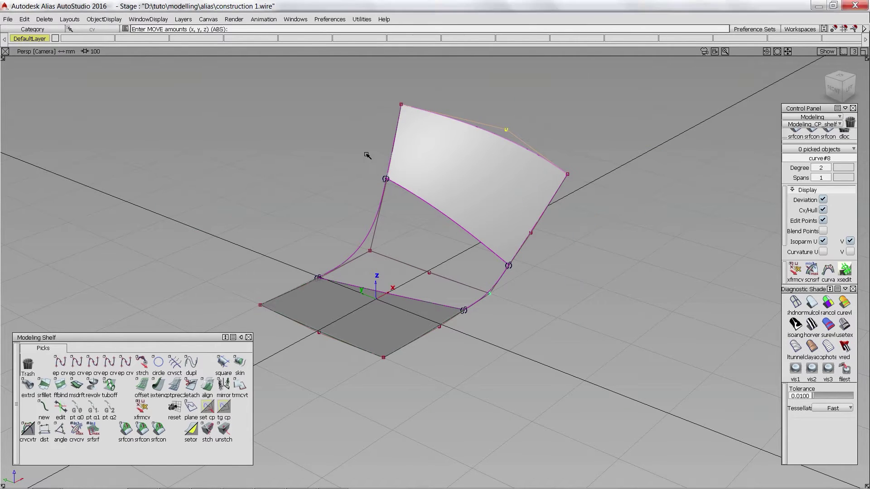
Check the blend surface with Multi-Color shading, then remove the shading and display its CVs and hull.
ctrl+shift+drag(366, 155, 394, 190)
click(427, 234)
click(811, 303)
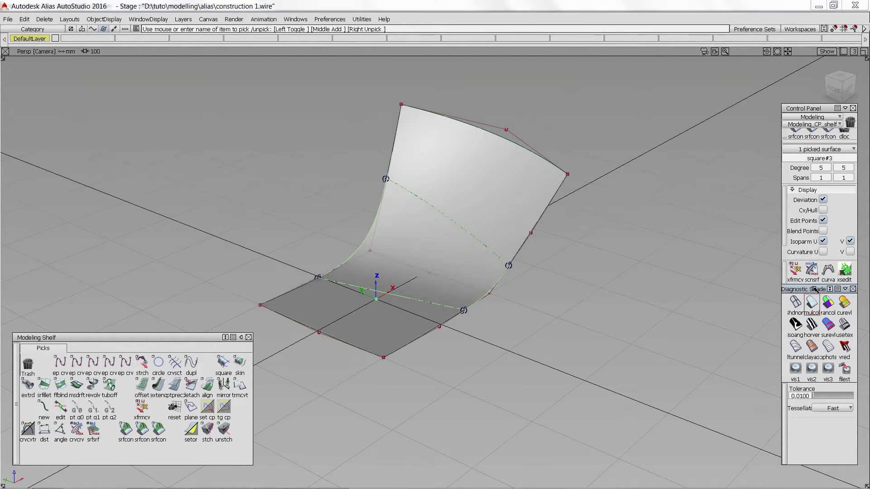
click(796, 303)
click(822, 209)
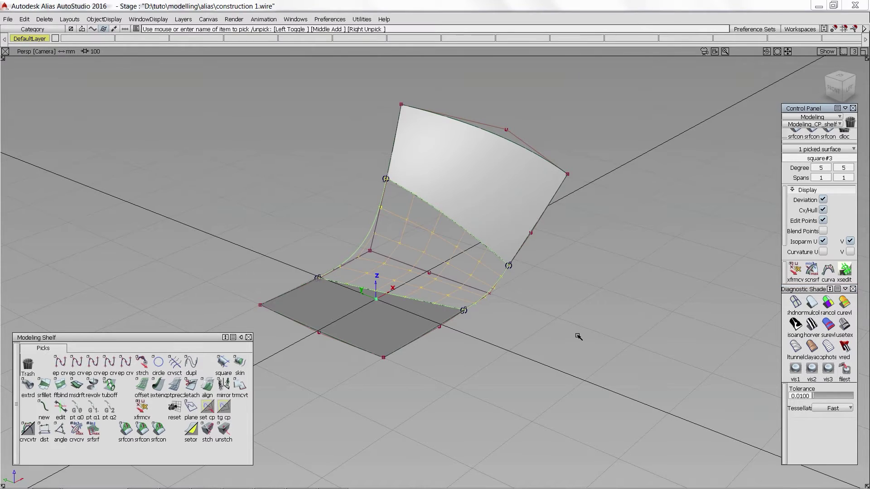
ctrl+shift+drag(578, 335, 587, 237)
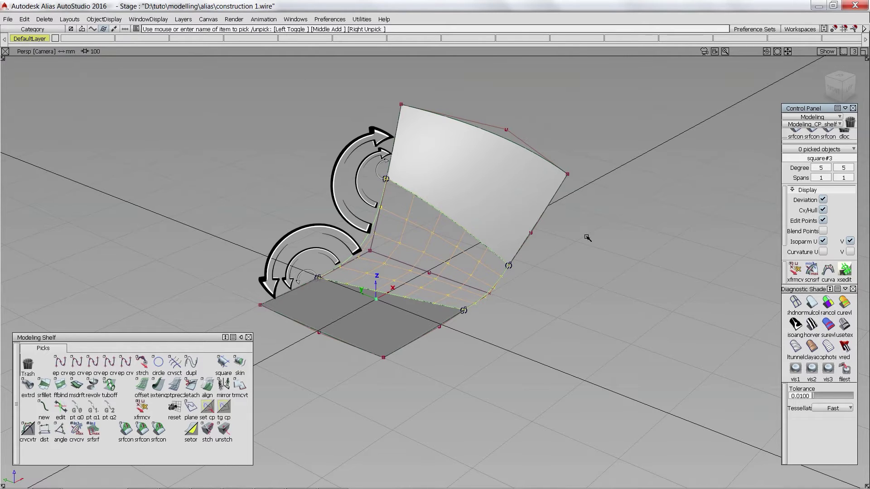
click(611, 234)
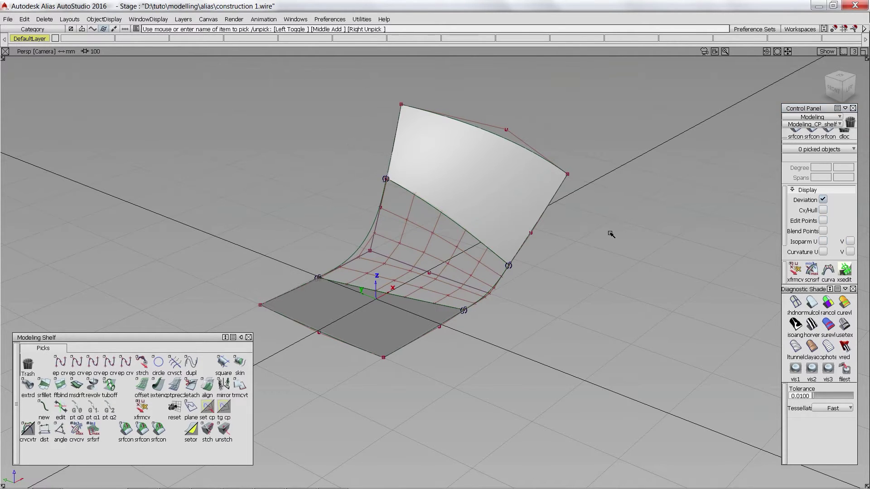
Hide the blend surface's CVs and hull, and apply Multi-Color shading to it again.
click(456, 243)
click(824, 210)
click(804, 298)
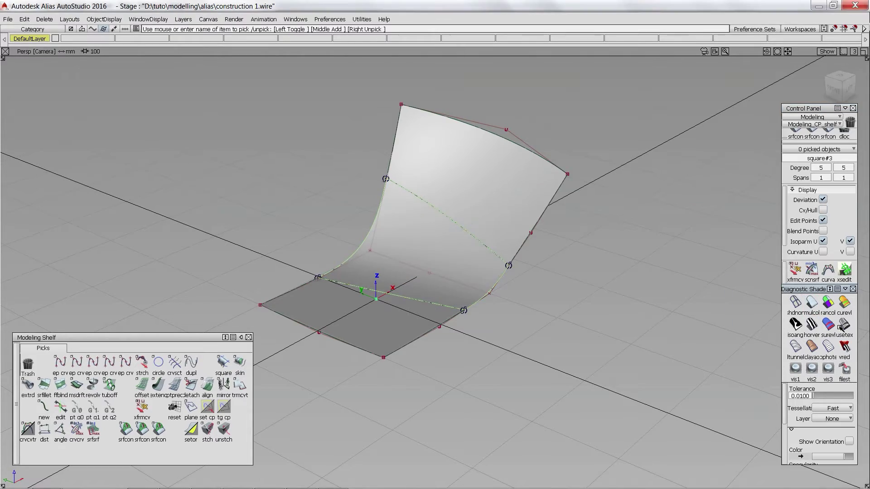
click(707, 290)
click(844, 325)
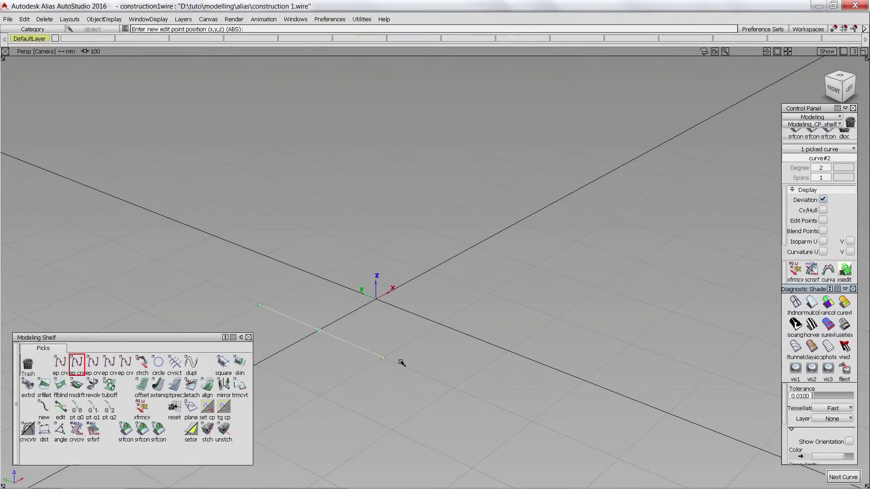
Draw degree-2 edit point curves with endpoints snapped together to form a closed four-sided outline around the origin on the ground plane.
click(386, 358)
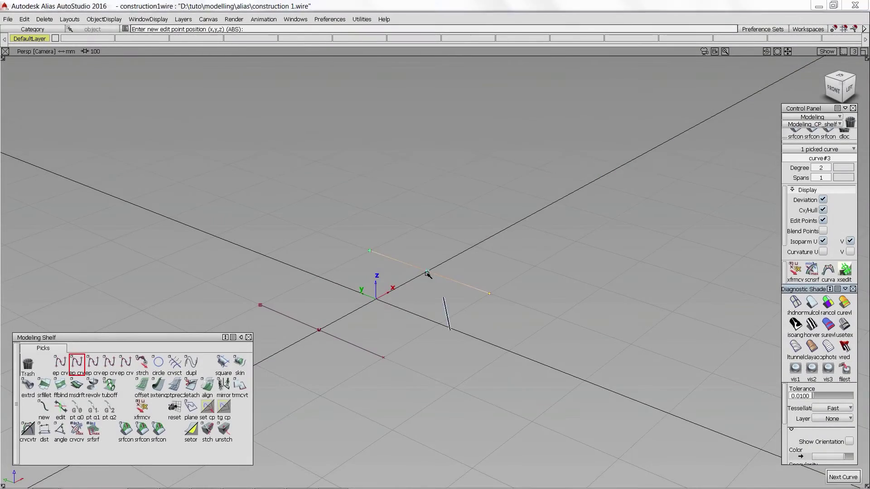
click(76, 363)
click(260, 305)
click(370, 251)
click(383, 357)
click(489, 293)
Move the middle CVs of all four outline curves slightly downward to bow the outline.
ctrl+shift+drag(417, 355, 385, 295)
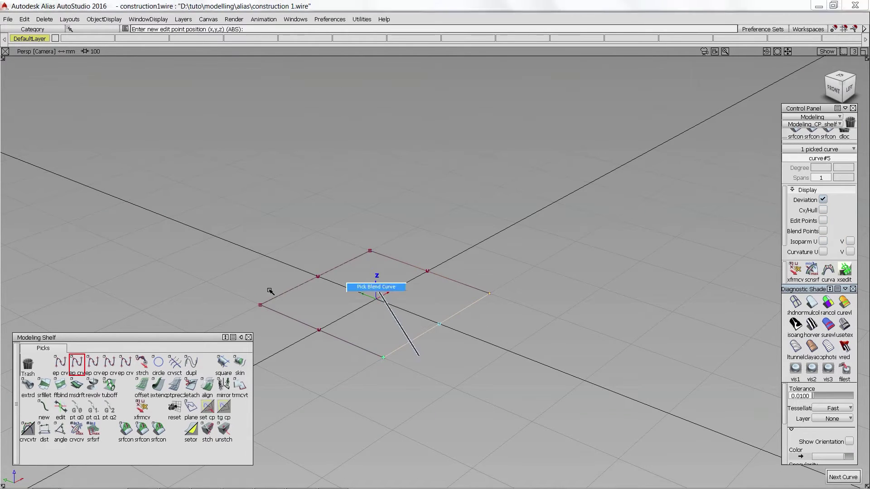
drag(270, 291, 290, 324)
ctrl+shift+right_drag(438, 367, 439, 336)
right_drag(438, 335, 439, 342)
ctrl+shift+drag(439, 341, 408, 290)
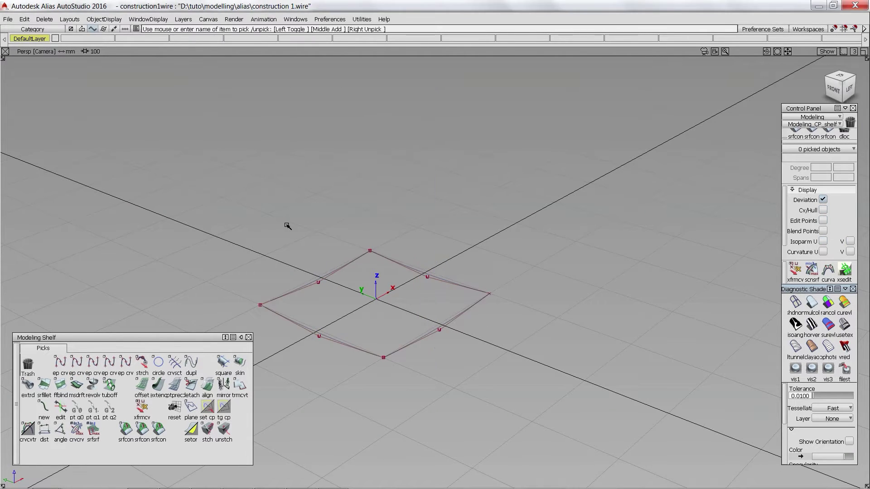
Duplicate the four outline curves, shift the copies along the X axis and rotate them into an upright position.
drag(288, 225, 446, 376)
ctrl+shift+right_drag(447, 376, 403, 341)
ctrl+shift+right_drag(463, 308, 453, 290)
drag(453, 315, 481, 308)
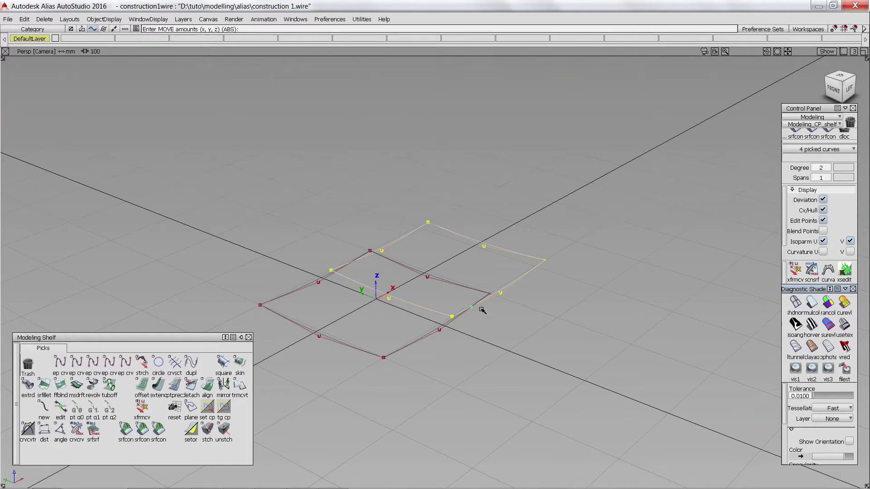
middle_drag(471, 315, 425, 320)
Build Square surfaces from the four upright curves and from the four ground curves.
click(223, 363)
click(368, 172)
click(426, 156)
click(491, 206)
click(382, 307)
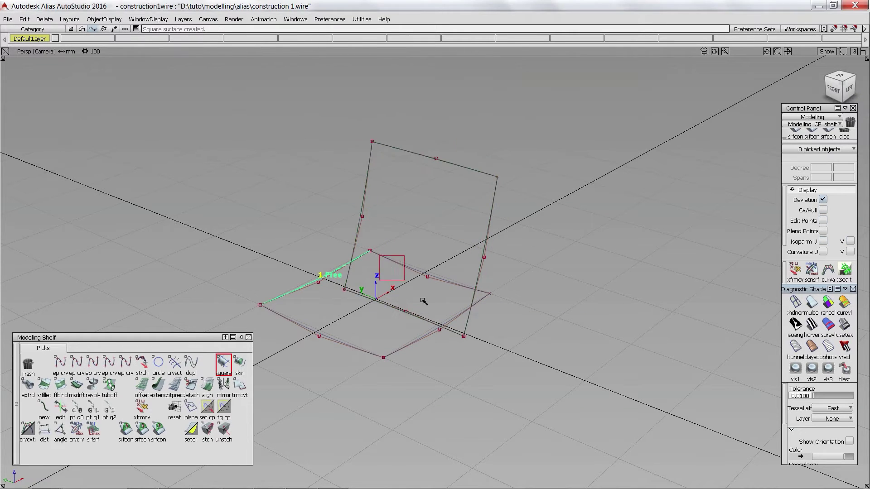
click(331, 333)
Intersect the upright surface with the ground surface to create curves-on-surface where they cross.
ctrl+shift+drag(349, 200, 344, 171)
click(368, 184)
ctrl+shift+middle_drag(360, 157, 334, 174)
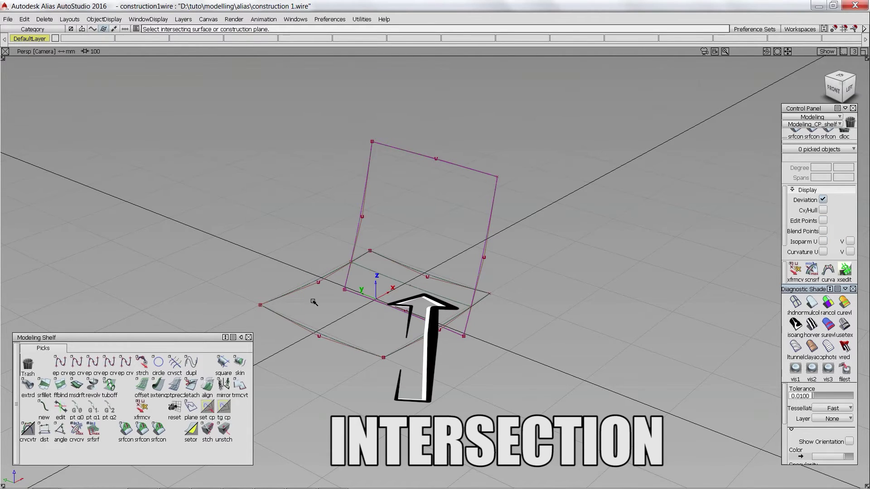
click(175, 363)
Build a Tubular Offset with radius 80 along the intersection curve, and delete the tube surface while keeping its curves-on-surface.
click(111, 384)
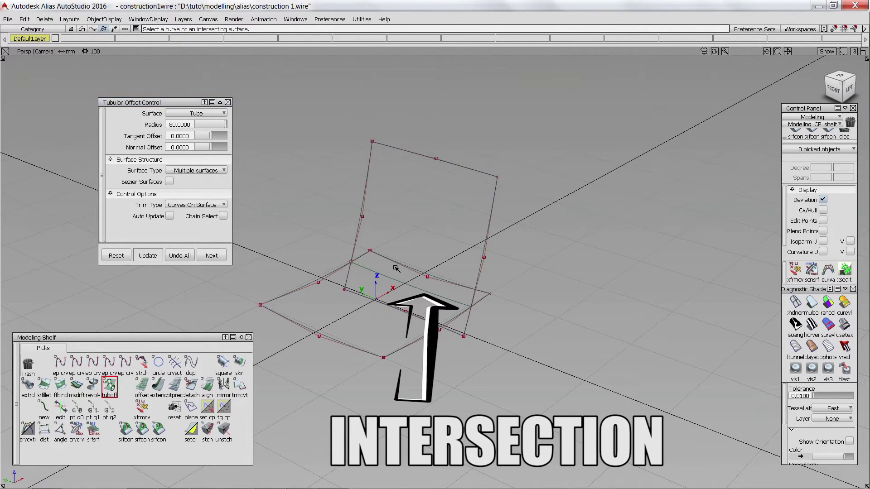
click(402, 289)
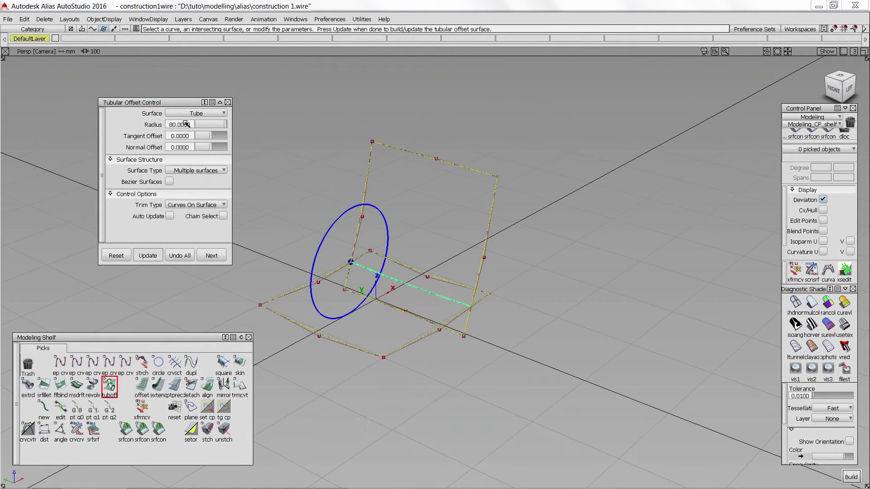
key(space)
key(Delete)
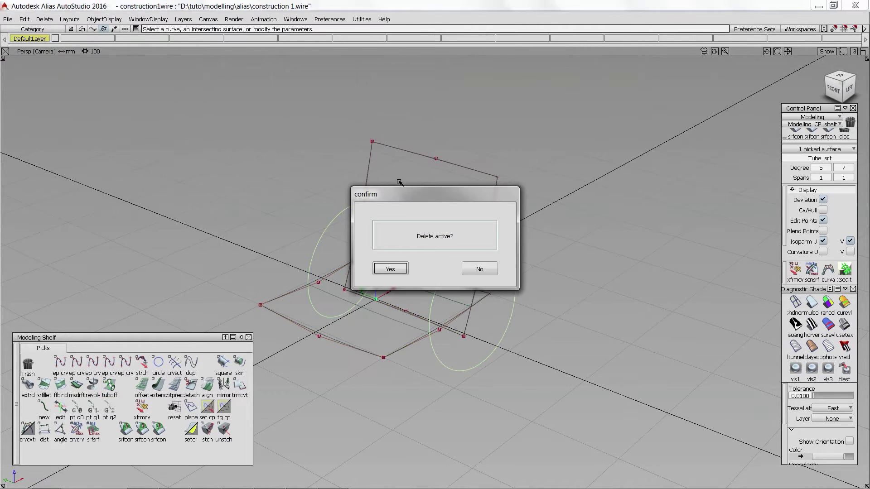
key(Return)
Trim the upright and ground surfaces at the offset curves, keeping the portions away from the intersection.
ctrl+shift+right_drag(333, 107, 338, 199)
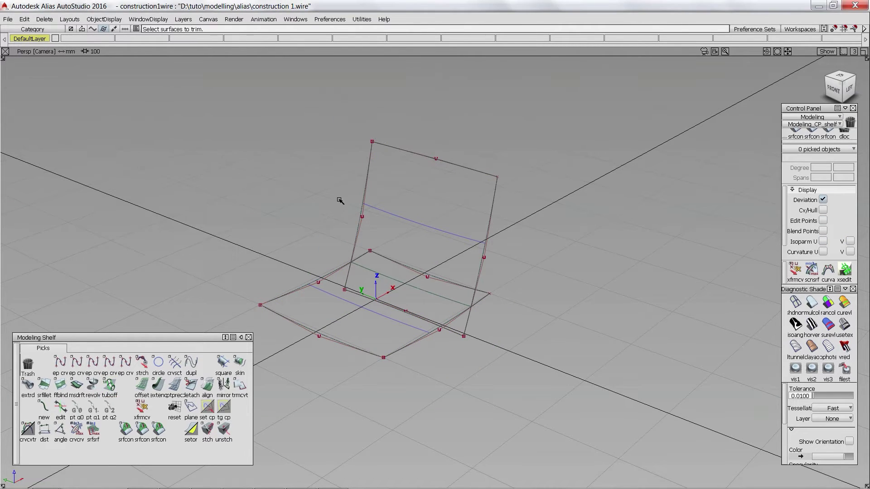
click(390, 181)
key(space)
ctrl+shift+right_drag(301, 159, 295, 255)
click(313, 306)
key(space)
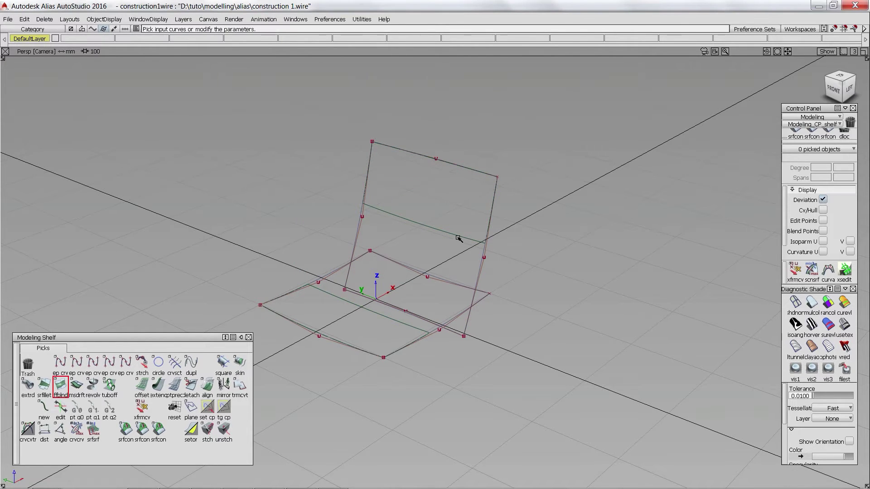
Build a Freeform Blend between the two trimmed edges, and untrim the upright and ground surfaces.
click(365, 310)
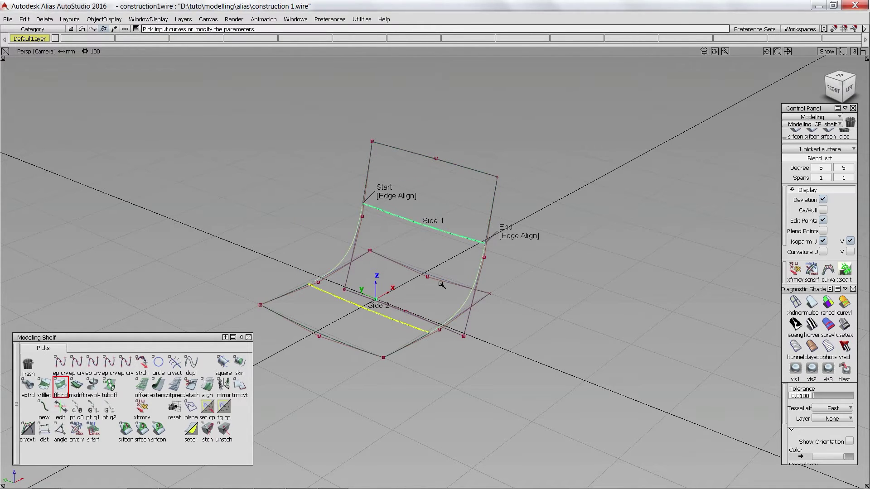
ctrl+shift+drag(365, 106, 403, 144)
click(421, 153)
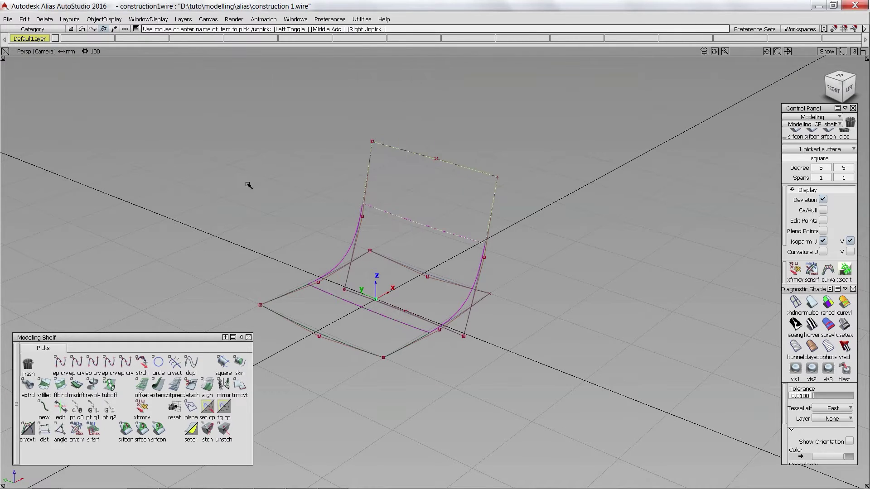
click(301, 320)
ctrl+shift+right_drag(249, 246, 305, 256)
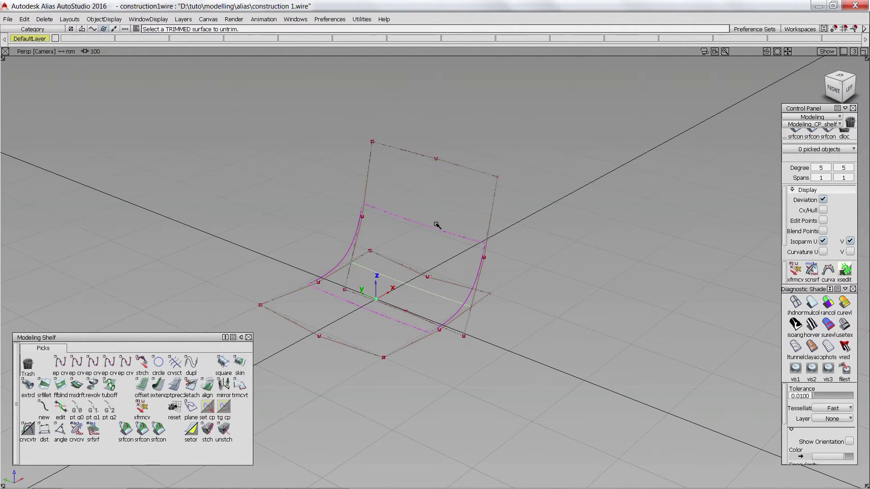
Rotate the four boundary curves of the upright surface backward to open the angle to the ground surface.
ctrl+shift+drag(459, 159, 436, 164)
drag(346, 132, 388, 155)
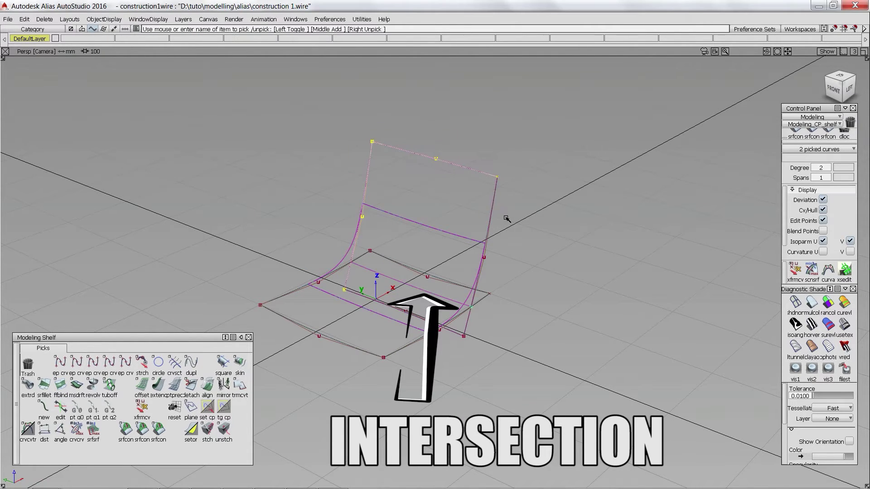
ctrl+shift+middle_drag(633, 304, 847, 233)
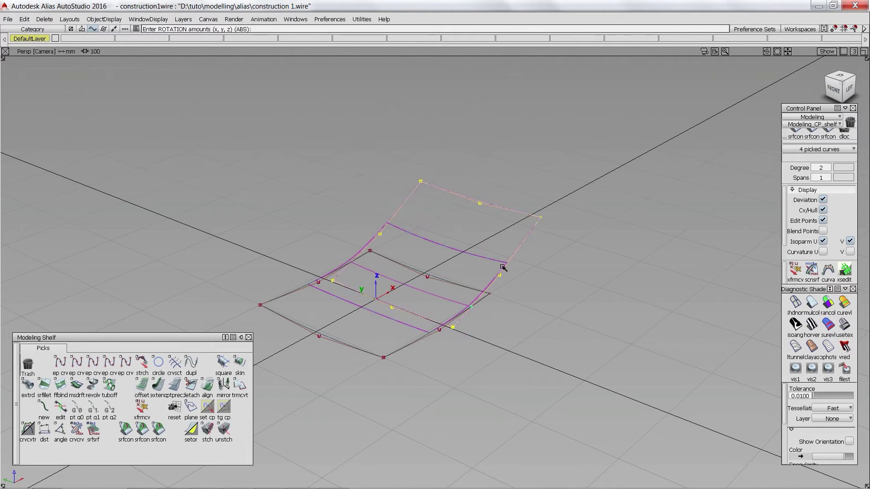
ctrl+shift+drag(503, 266, 481, 216)
Move the middle CVs of the upright surface's upper and lower boundary curves down to give it a concave bow.
ctrl+shift+drag(435, 184, 424, 211)
drag(378, 297, 416, 309)
drag(472, 196, 488, 210)
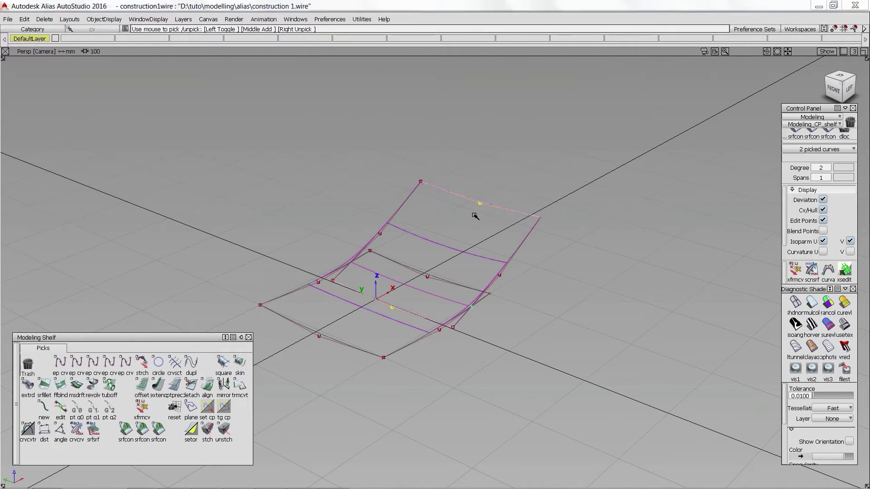
ctrl+shift+middle_drag(474, 212, 480, 184)
mouse_move(480, 183)
right_down()
mouse_move(481, 172)
mouse_move(485, 187)
right_up()
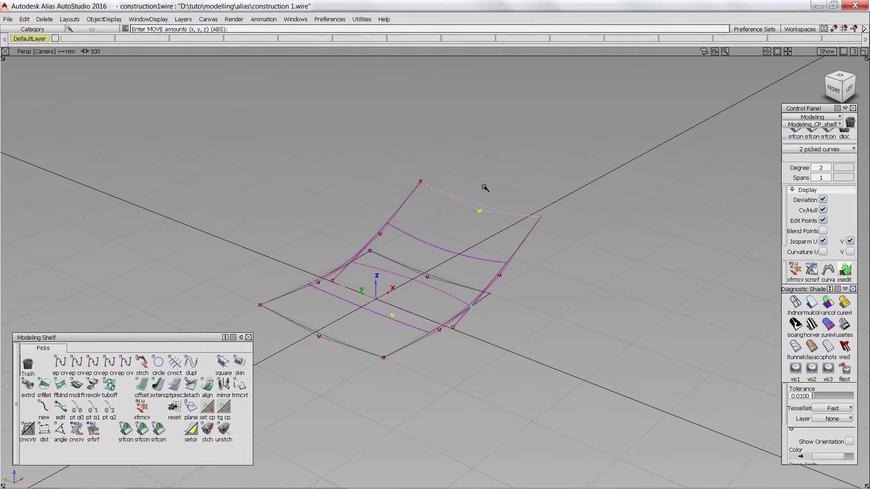
Shade the surfaces and examine the updated intersection, offset curves and blend from different angles.
alt+shift+drag(479, 236, 411, 300)
ctrl+shift+drag(339, 299, 345, 268)
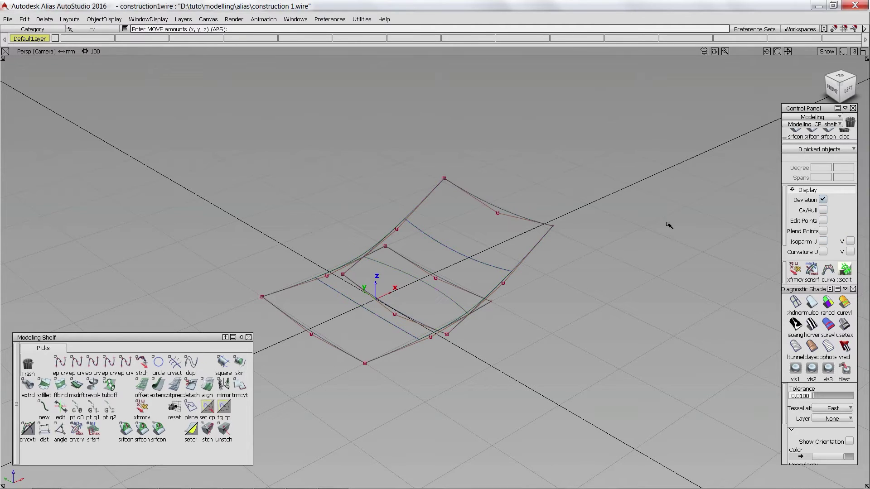
click(787, 305)
mouse_move(551, 252)
alt+shift+mouse_down()
mouse_move(431, 219)
mouse_move(355, 81)
mouse_move(447, 93)
mouse_move(647, 258)
mouse_move(559, 259)
alt+shift+mouse_up()
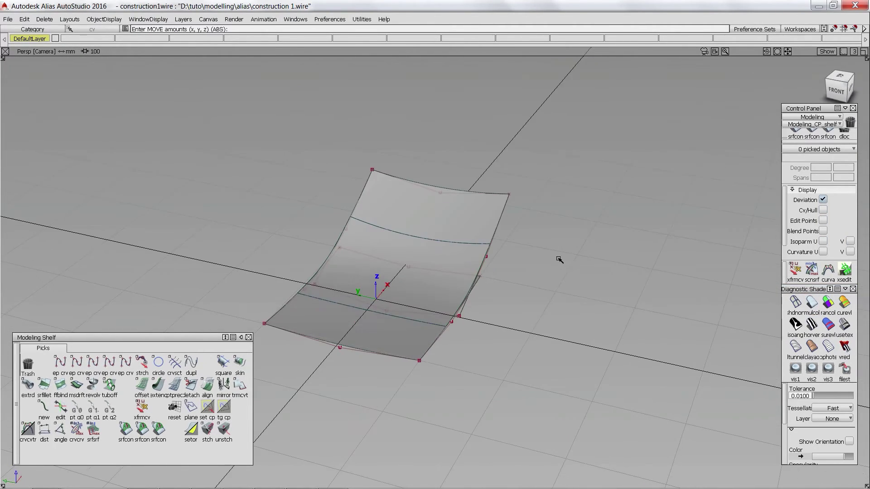
key(ctrl+z)
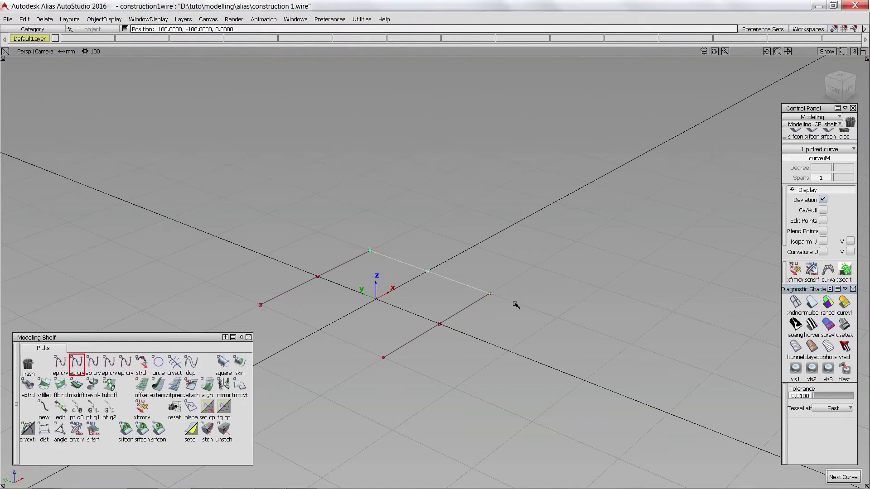
Close the ground quadrilateral with a fourth curve and draw the curves of an upright diamond sharing its two rear corners.
click(382, 355)
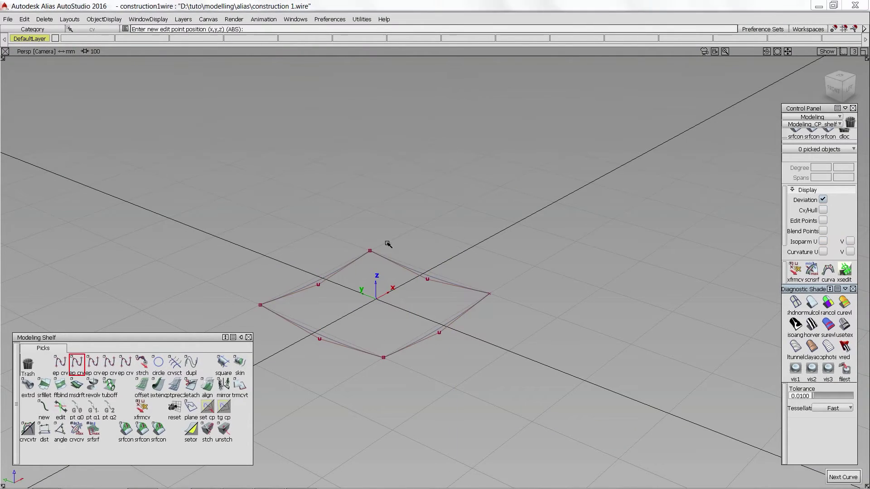
click(370, 251)
click(432, 261)
ctrl+shift+middle_drag(432, 261, 430, 276)
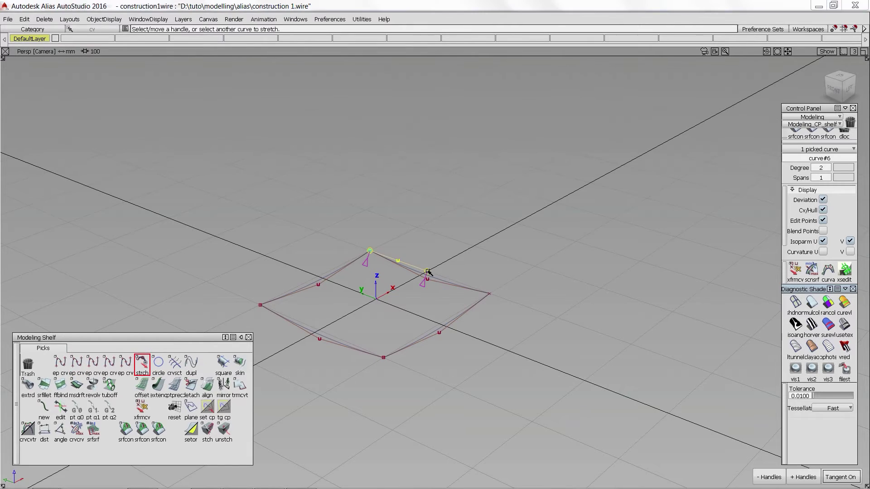
drag(430, 271, 434, 207)
ctrl+shift+drag(425, 176, 446, 211)
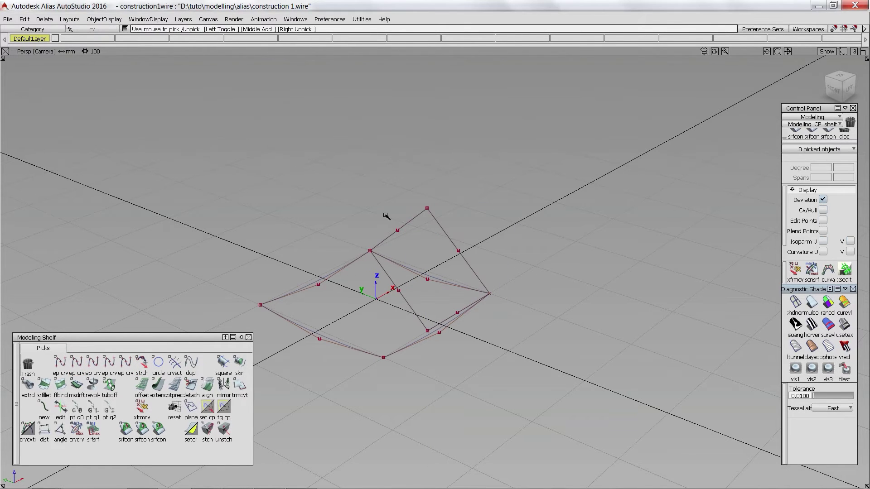
Select the middle CVs of the four upright curves and move them slightly backward to bow the curves.
drag(386, 216, 408, 241)
drag(388, 279, 409, 301)
drag(447, 236, 473, 263)
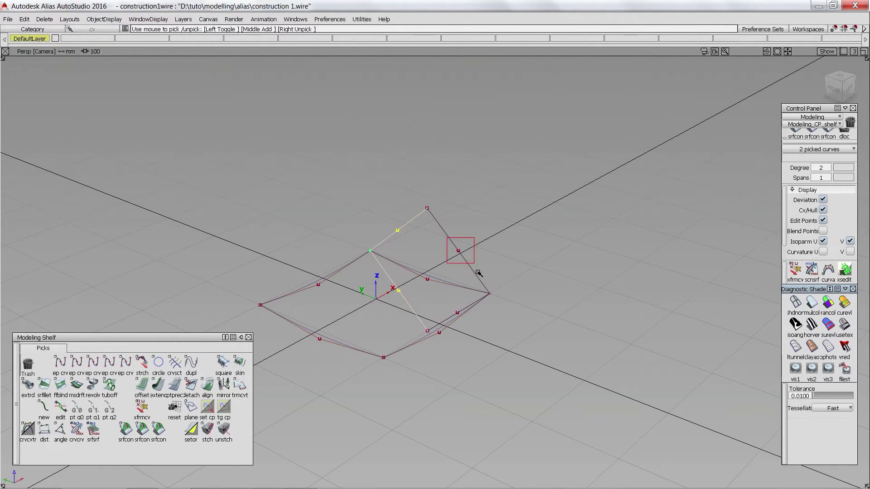
drag(446, 301, 470, 325)
drag(480, 322, 488, 322)
Build Square surfaces from the four upright curves and from the four ground curves.
click(224, 363)
click(401, 228)
click(446, 320)
click(406, 297)
ctrl+shift+drag(358, 274, 357, 237)
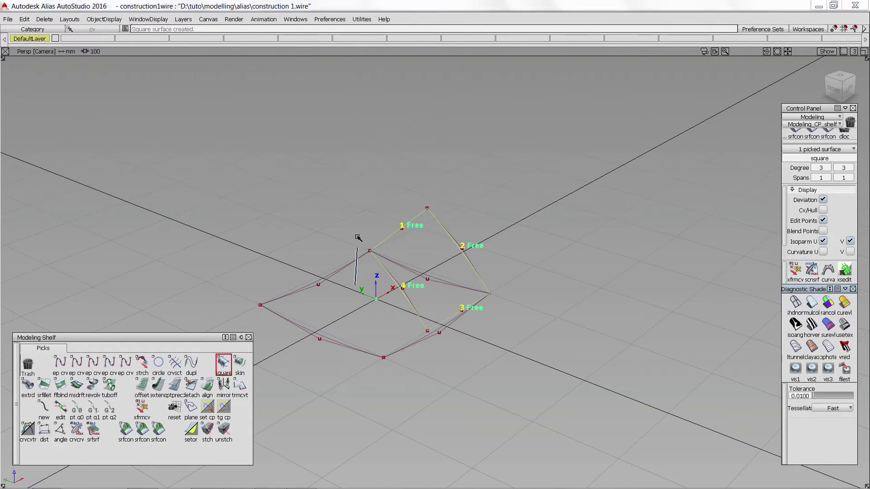
click(323, 278)
click(425, 282)
Project the ground surface's rear curve onto the upright surface and inspect both surfaces shaded.
ctrl+shift+drag(341, 140, 382, 166)
click(437, 222)
ctrl+shift+right_drag(500, 211, 473, 200)
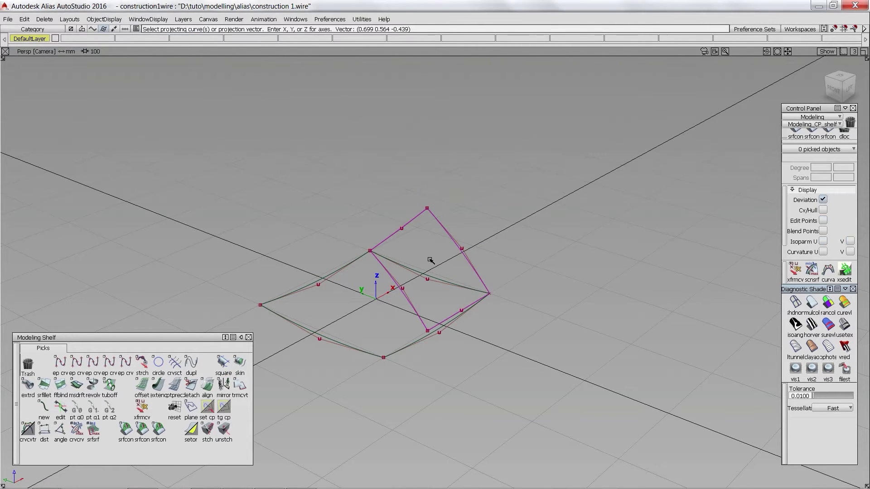
click(429, 278)
mouse_move(442, 283)
alt+shift+mouse_down()
mouse_move(526, 273)
mouse_move(454, 246)
mouse_move(495, 236)
alt+shift+mouse_up()
click(843, 324)
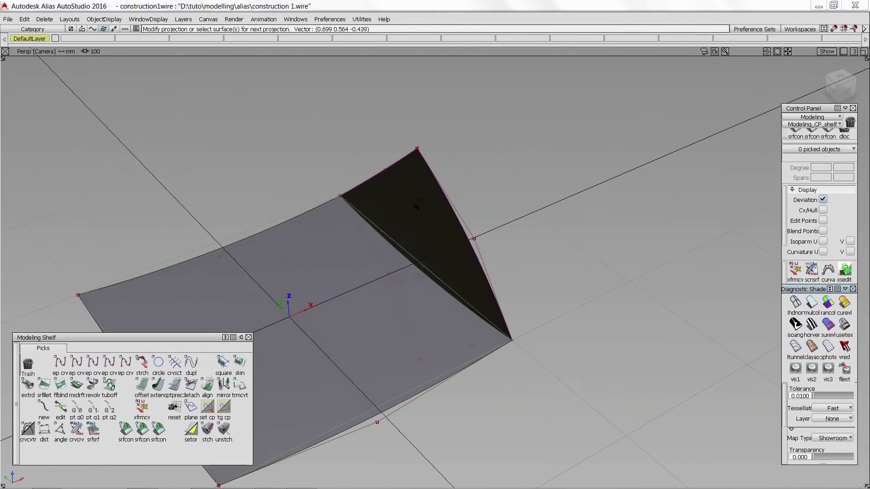
mouse_move(417, 206)
alt+shift+mouse_down()
mouse_move(457, 234)
mouse_move(458, 220)
alt+shift+mouse_up()
click(796, 303)
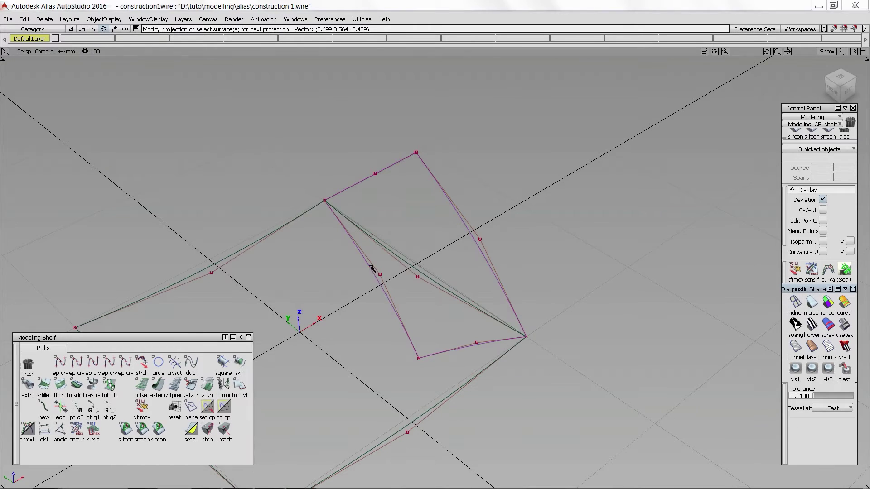
Stretch the ground surface's rear curve to follow the projected curve, and trim away the upright surface below it.
ctrl+shift+drag(395, 251, 416, 277)
click(415, 277)
click(143, 364)
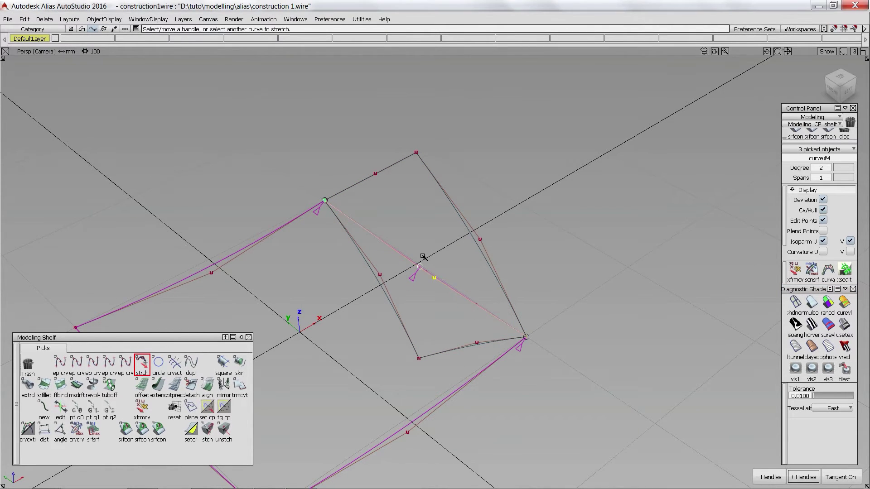
alt+shift+drag(405, 254, 412, 107)
ctrl+shift+right_drag(413, 107, 410, 129)
click(405, 148)
click(427, 183)
key(space)
Build a Tubular Offset with radius 20 along the edge shared by the upright and ground surfaces.
mouse_move(521, 203)
alt+shift+mouse_down()
mouse_move(449, 244)
mouse_move(347, 266)
alt+shift+mouse_up()
click(111, 385)
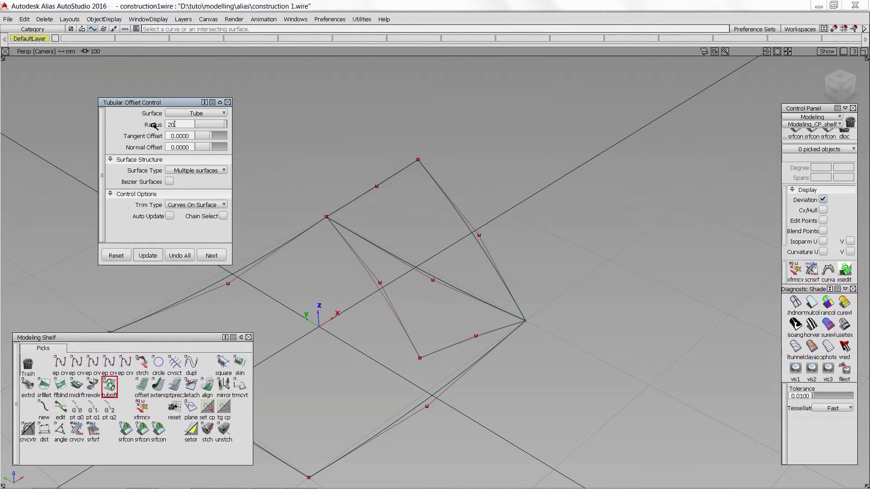
click(433, 285)
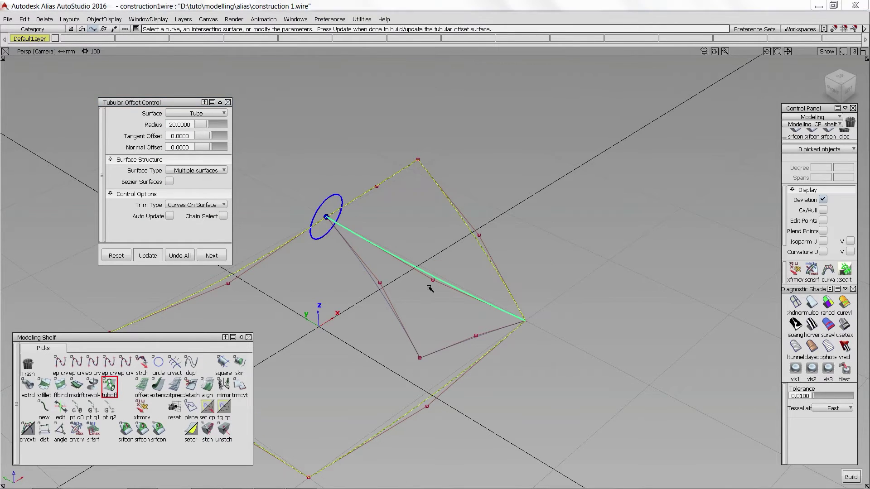
key(space)
Set the tubular offset's radius to 30, rebuild it and delete the tube while keeping its curves on surface.
click(182, 125)
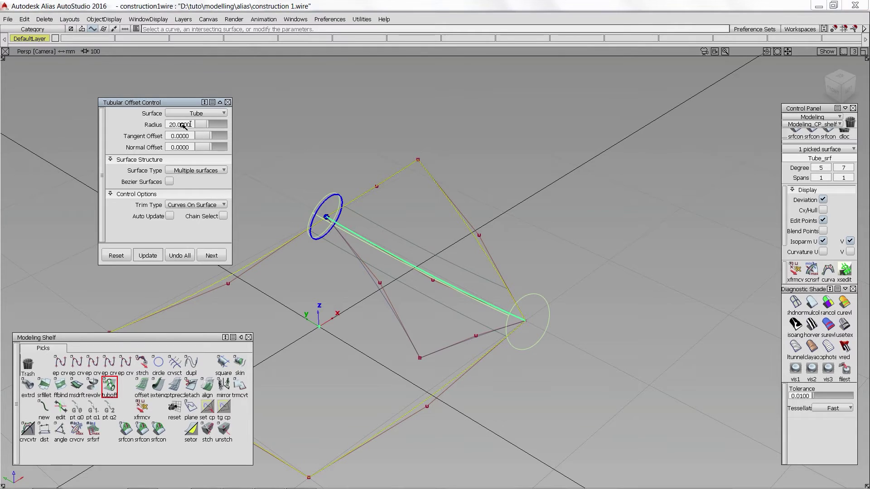
text(30)
key(Return)
key(space)
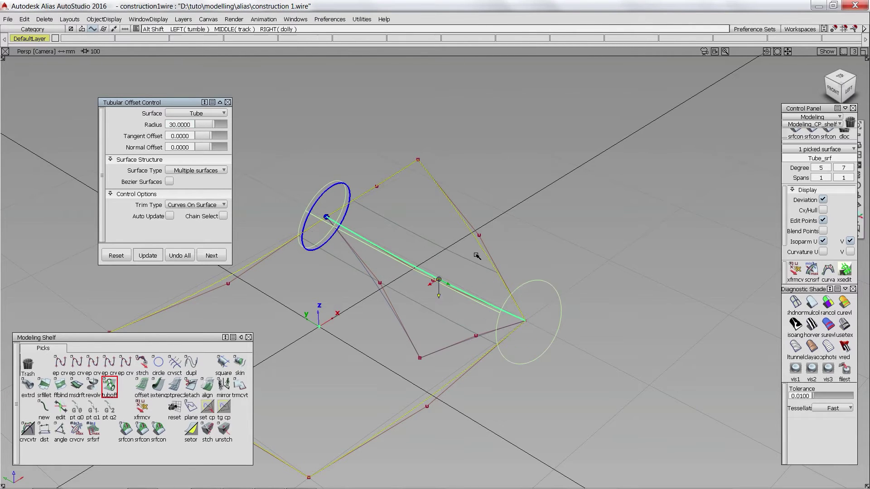
alt+shift+drag(477, 254, 480, 251)
key(Delete)
Trim the upright and ground surfaces along their offset curves, removing the strips beside the shared edge.
click(390, 268)
ctrl+shift+drag(425, 110, 418, 176)
click(413, 213)
key(space)
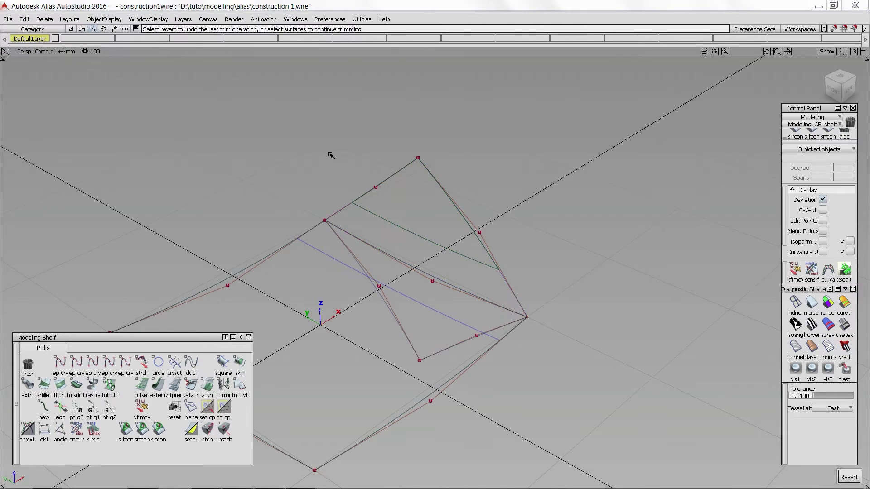
ctrl+shift+drag(330, 154, 334, 283)
drag(292, 224, 301, 250)
click(312, 281)
key(space)
Create blend curves joining both ends of the two trimmed edges, and align their end tangents with the surface sides.
ctrl+shift+drag(467, 247, 370, 216)
click(296, 240)
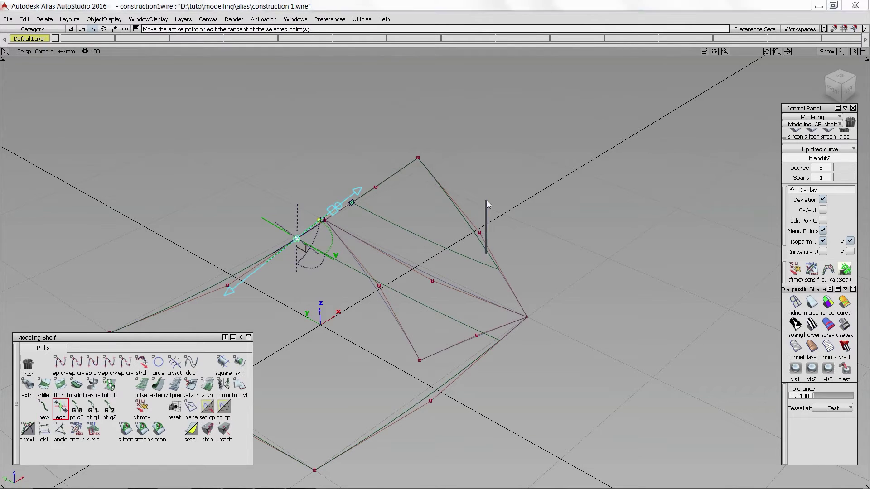
drag(478, 238, 522, 247)
click(482, 356)
drag(530, 362, 544, 351)
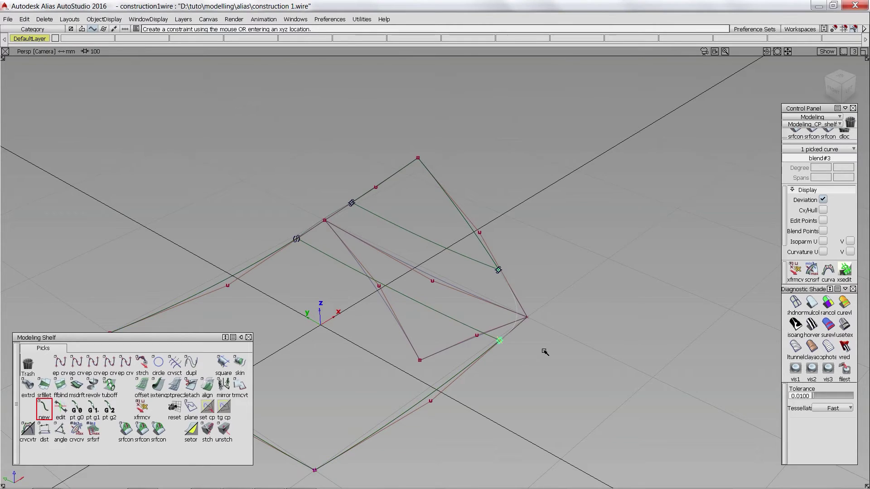
click(521, 322)
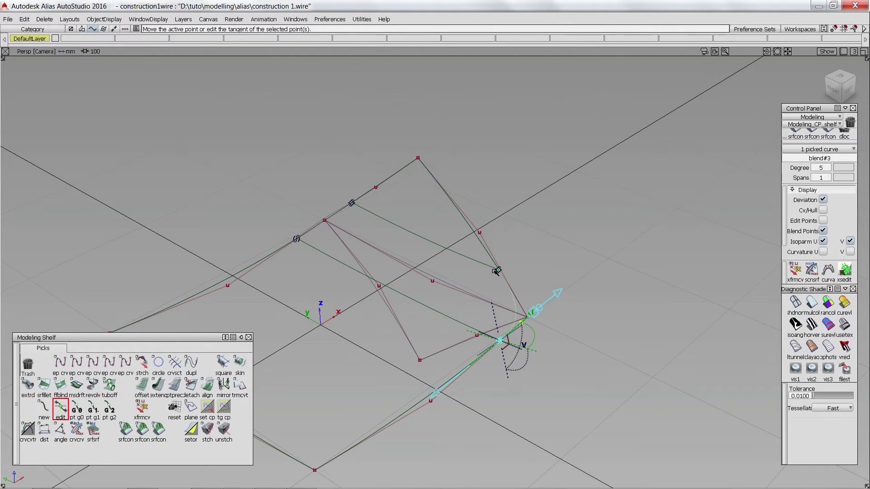
click(297, 239)
click(309, 232)
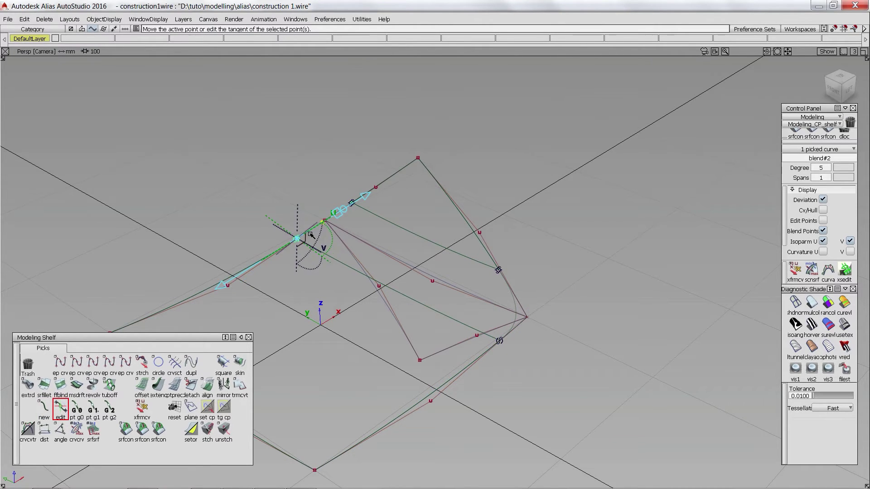
Build a Square blend surface between the two blend curves and trimmed edges, with G2 Curvature to both surfaces.
key(s)
click(319, 226)
click(345, 220)
click(341, 211)
drag(390, 211, 397, 319)
click(513, 302)
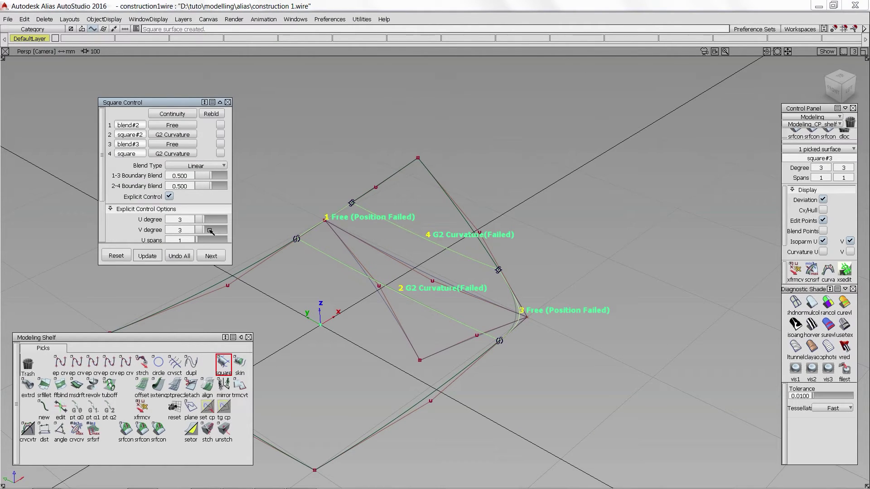
Set the Square blend's U degree to 5 and V degree to 6.
click(210, 230)
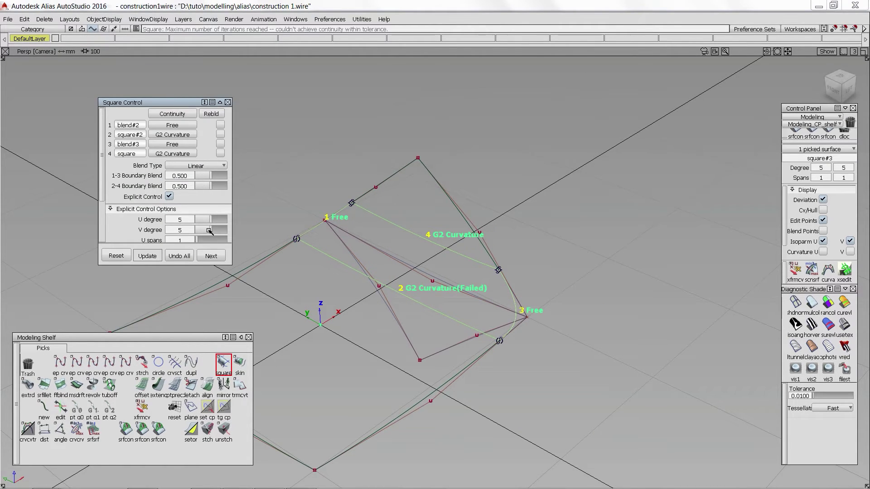
drag(210, 231, 217, 229)
click(228, 103)
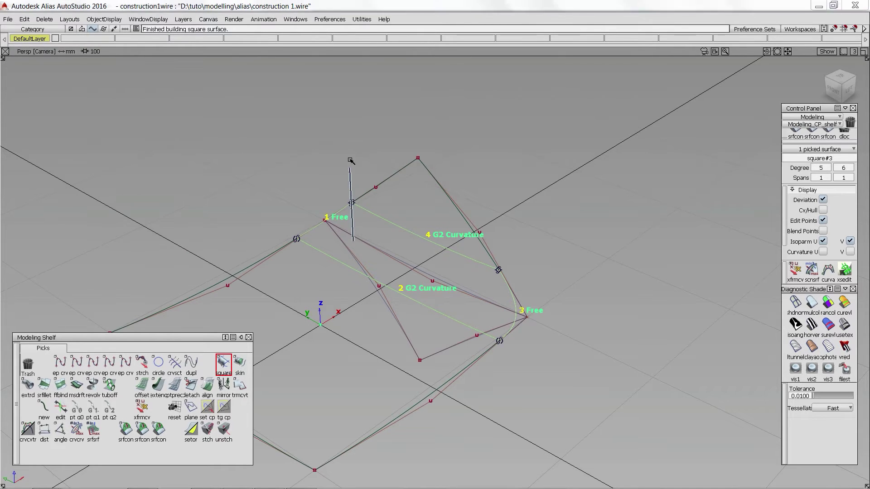
Move the middle CVs of the upright's upper right and lower left curves backward to increase its bow.
mouse_move(409, 178)
ctrl+shift+mouse_down()
mouse_move(403, 195)
mouse_move(470, 138)
ctrl+shift+mouse_up()
ctrl+shift+right_drag(470, 138, 499, 155)
ctrl+shift+drag(435, 238, 392, 192)
ctrl+shift+drag(336, 261, 385, 254)
click(378, 286)
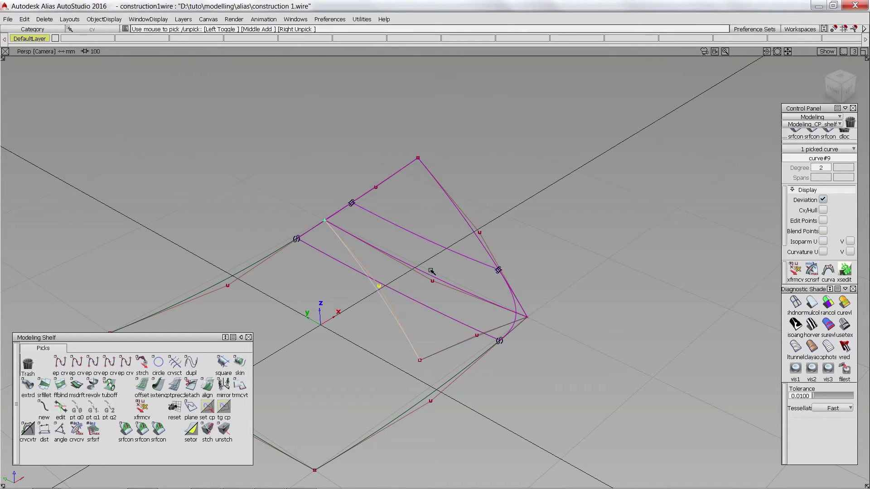
click(480, 233)
ctrl+shift+right_drag(481, 234, 496, 216)
drag(496, 216, 516, 208)
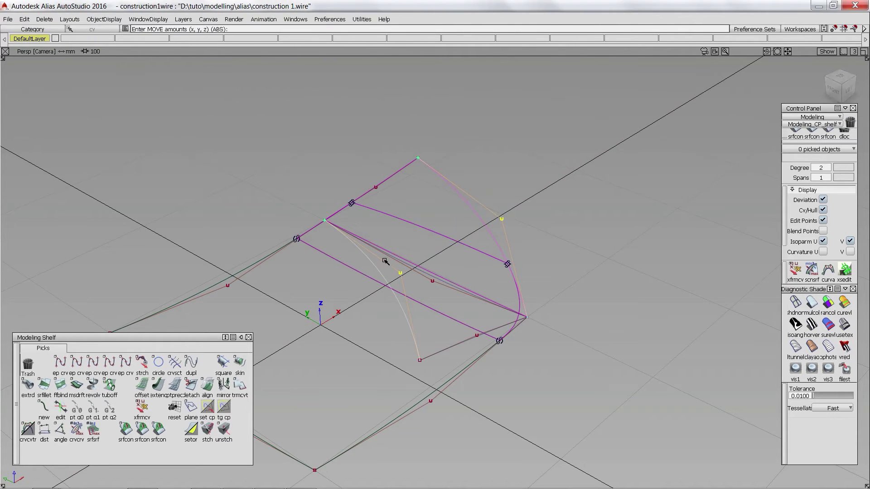
Stretch the ground surface's rear curve by its middle handle to match the reshaped upright surface.
ctrl+shift+drag(384, 263, 431, 277)
click(431, 278)
ctrl+shift+middle_drag(431, 277, 458, 295)
click(804, 472)
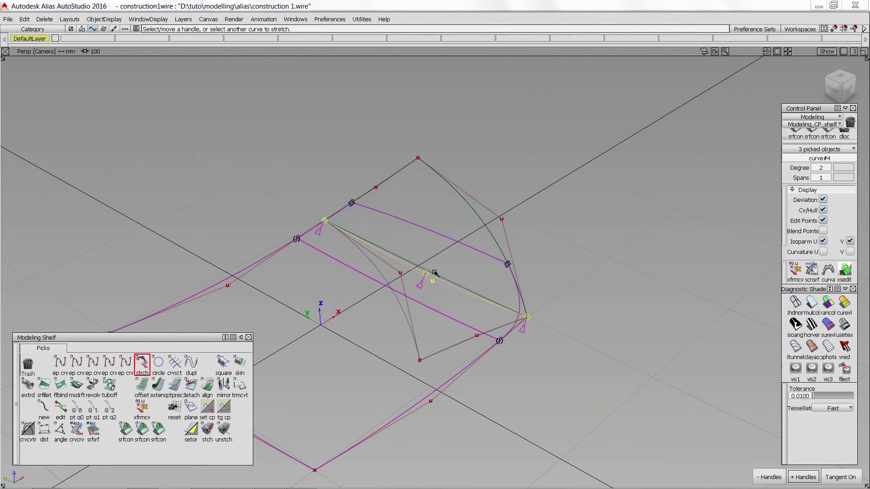
ctrl+alt+drag(433, 273, 429, 268)
ctrl+shift+drag(437, 325, 441, 207)
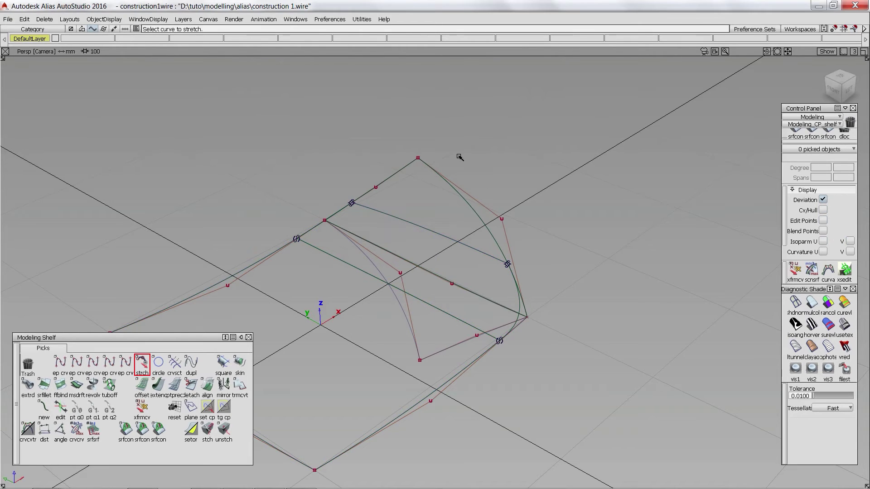
Trim the upright surface again along its offset curve and inspect the blend with black-and-white reflection stripes.
ctrl+shift+drag(459, 157, 442, 200)
click(438, 209)
click(849, 477)
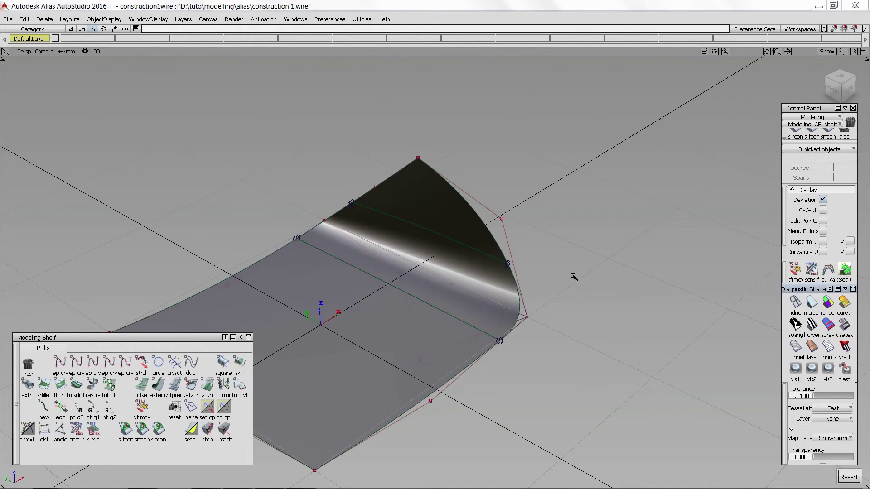
click(810, 325)
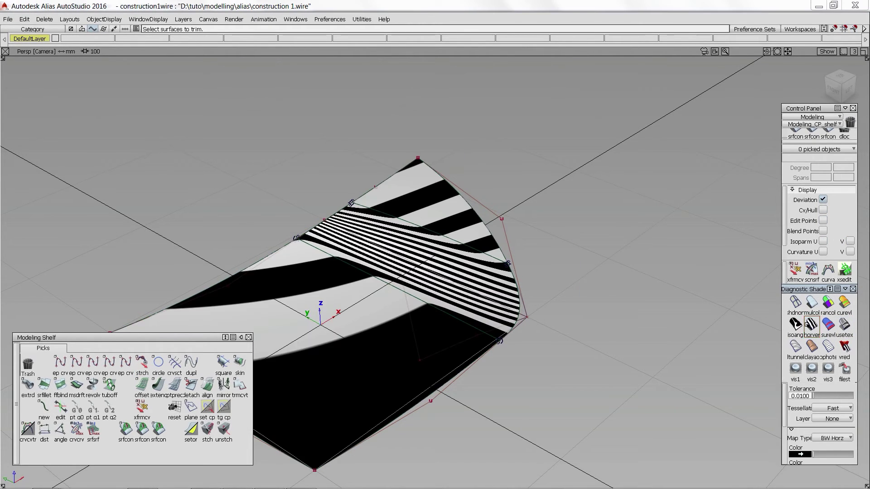
click(812, 299)
mouse_move(327, 158)
alt+shift+mouse_down()
mouse_move(340, 147)
mouse_move(437, 138)
mouse_move(513, 168)
alt+shift+mouse_up()
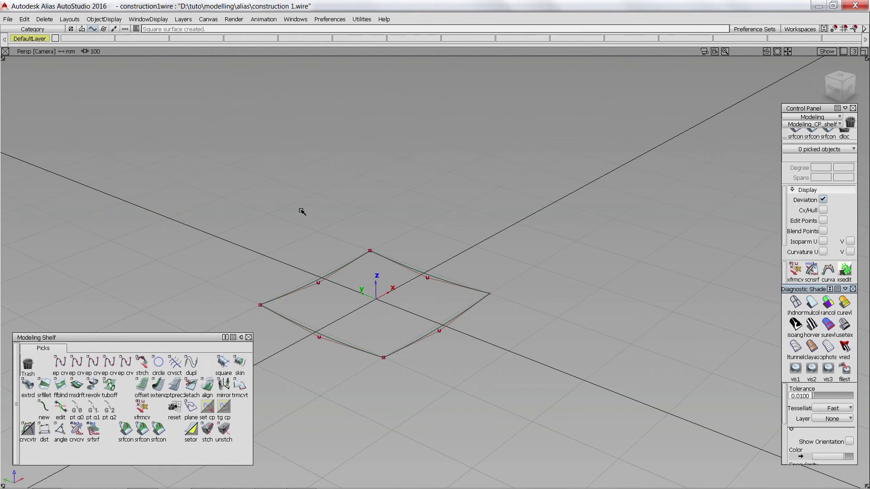
Copy the ground surface's four boundary curves, snap the copy to its rear edge, rotate it upright and place it above.
drag(301, 211, 463, 392)
key(ctrl+c)
key(ctrl+v)
ctrl+shift+right_drag(477, 391, 421, 363)
ctrl+click(383, 357)
ctrl+click(489, 294)
ctrl+shift+right_drag(647, 312, 613, 312)
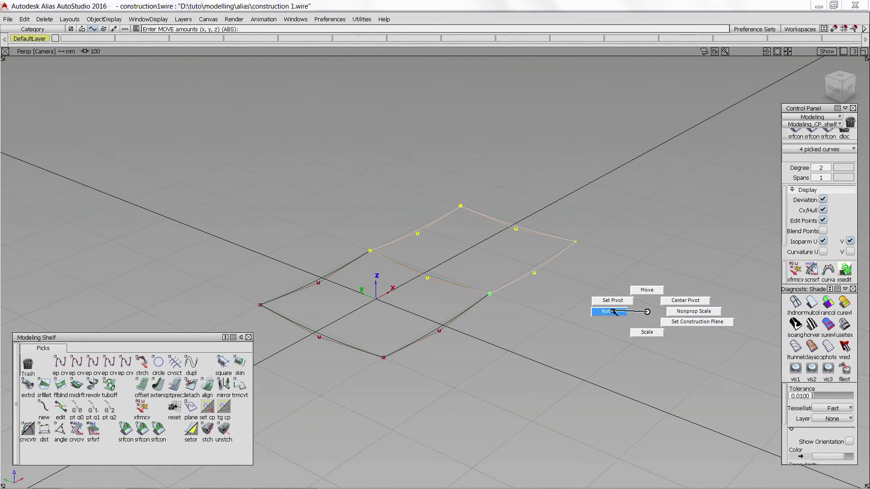
drag(614, 312, 569, 326)
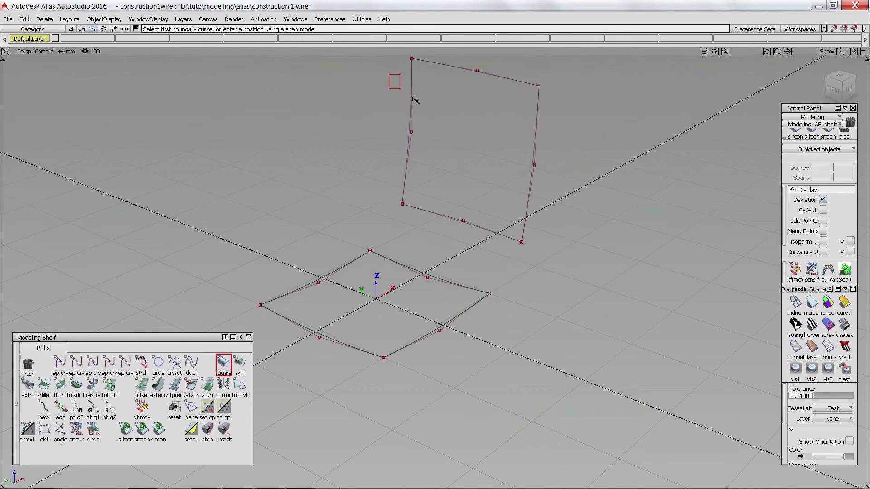
Build a Square surface from the four upright boundary curves.
drag(414, 99, 422, 106)
drag(453, 60, 468, 81)
drag(448, 203, 462, 231)
drag(507, 178, 548, 190)
Build a Freeform Blend between the upright's lower edge and the ground's rear edge, and display its CVs and hull.
click(60, 386)
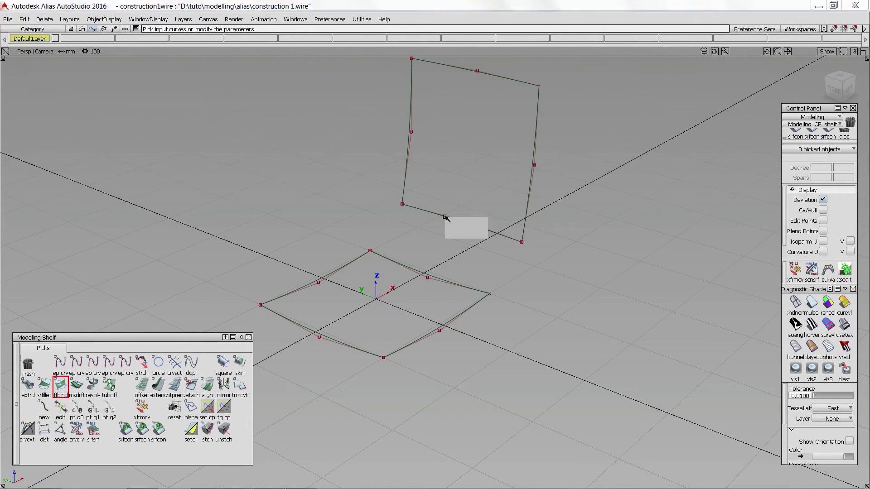
click(463, 224)
click(458, 296)
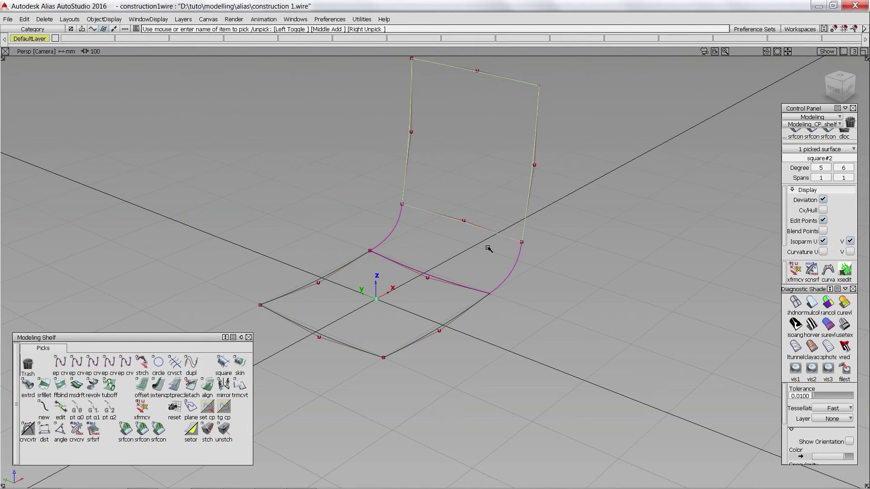
click(509, 299)
drag(494, 256, 547, 275)
click(824, 210)
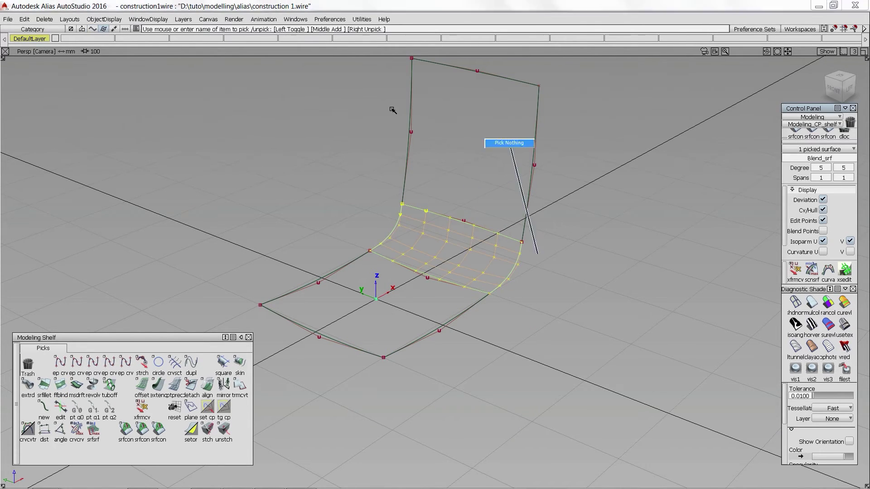
Pick the upright surface's four boundary curves and rotate them about their lower corner to lean over the ground surface.
drag(383, 87, 417, 99)
drag(521, 125, 563, 143)
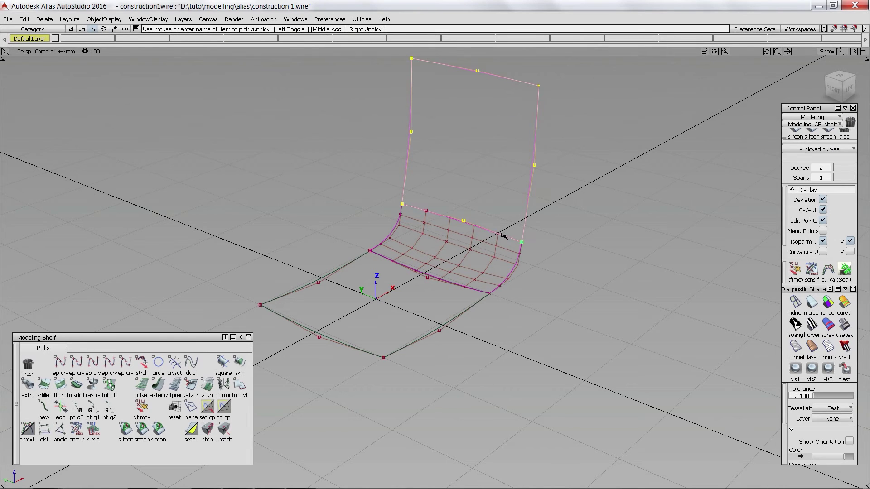
mouse_move(596, 231)
ctrl+shift+right_down()
mouse_move(660, 245)
mouse_move(625, 242)
mouse_move(633, 259)
ctrl+shift+right_up()
ctrl+shift+right_drag(675, 289, 639, 289)
mouse_move(634, 289)
middle_down()
mouse_move(576, 308)
mouse_move(571, 318)
middle_up()
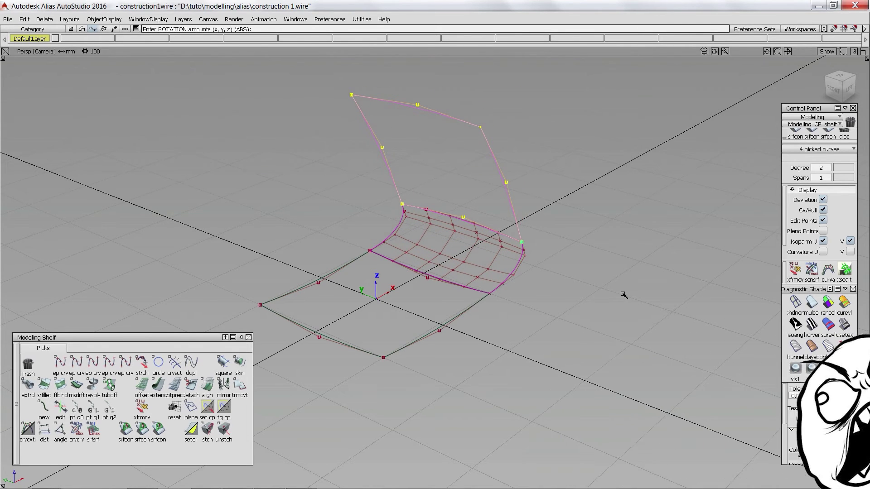
Undo the last rotation and reposition the upright surface's four boundary curves closer to the ground surface's rear edge.
key(ctrl+z)
middle_drag(653, 241, 533, 316)
mouse_move(639, 343)
ctrl+shift+middle_down()
mouse_move(628, 236)
mouse_move(618, 232)
ctrl+shift+middle_up()
drag(626, 235, 590, 248)
ctrl+shift+drag(561, 286, 538, 205)
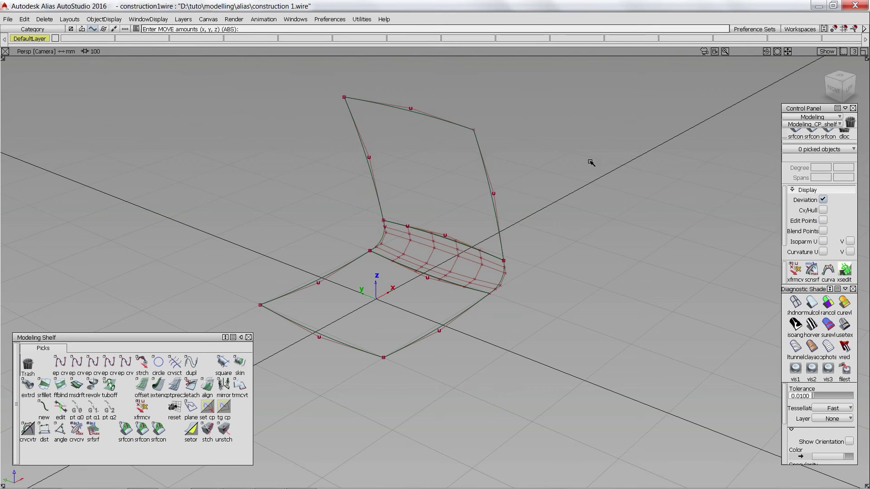
Shade the surfaces with multi-color shading and pick the upright surface's four boundary curves.
click(810, 305)
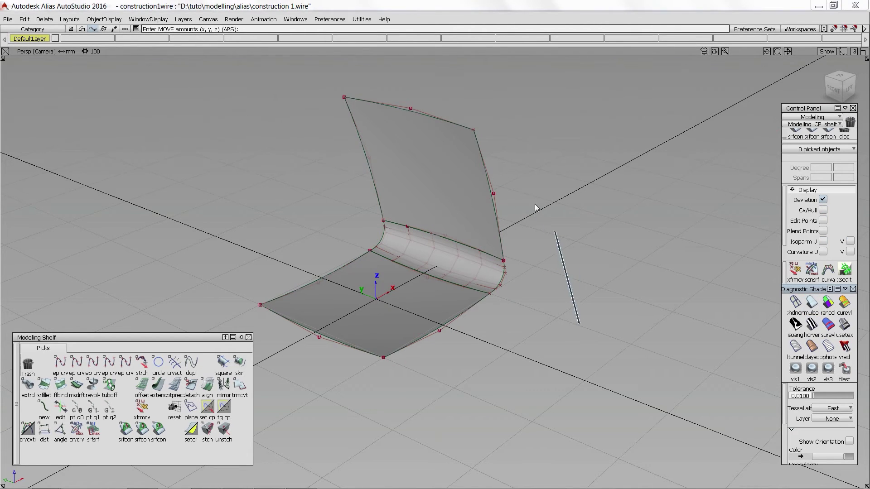
mouse_move(308, 96)
ctrl+shift+mouse_down()
mouse_move(328, 83)
mouse_move(355, 107)
ctrl+shift+mouse_up()
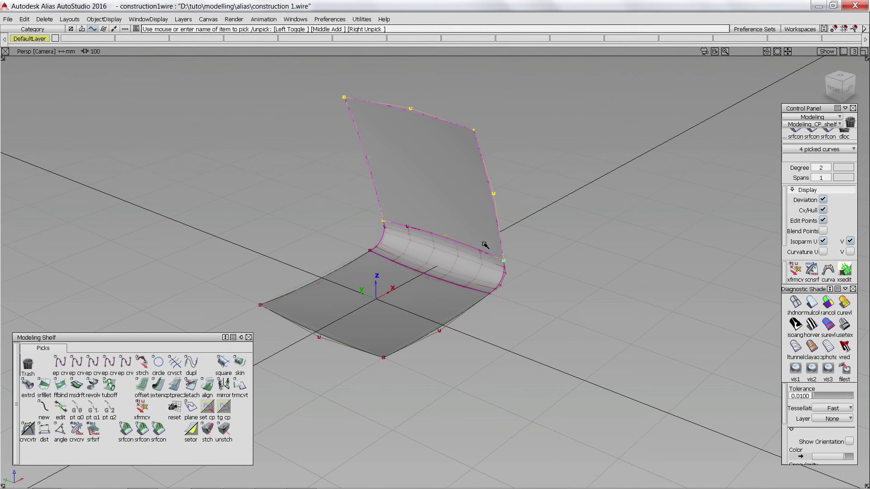
alt+shift+drag(580, 235, 645, 264)
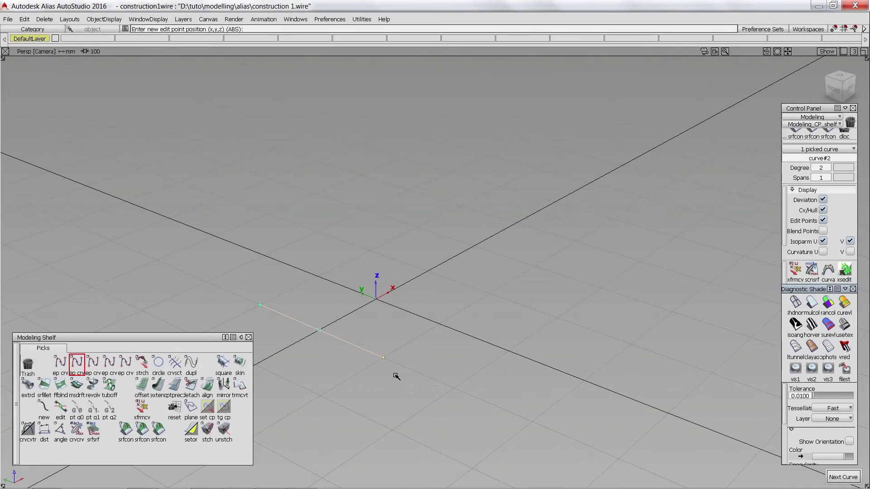
Complete a square of four degree-2 edit-point curves around the origin, joining their ends at the corners.
click(371, 251)
click(260, 304)
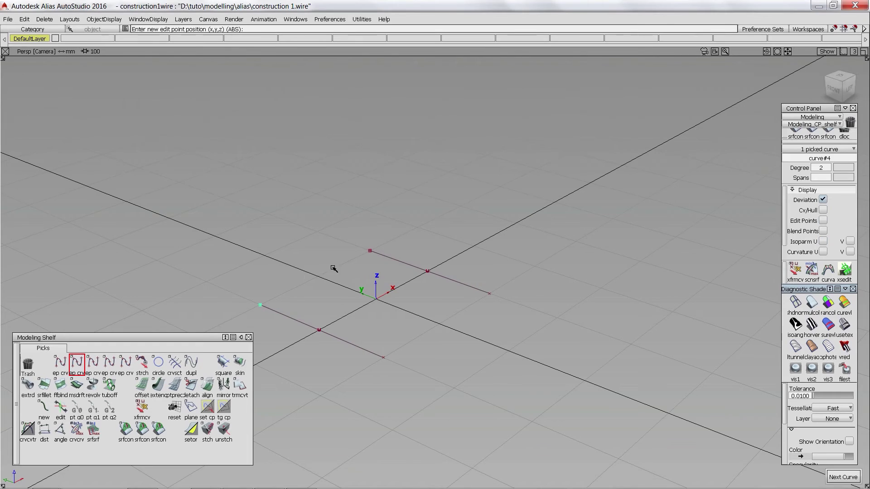
click(370, 251)
ctrl+shift+drag(378, 287, 373, 340)
click(383, 357)
Pick the middle CVs of the four square curves and move them vertically to bow the curves downward.
ctrl+shift+drag(273, 274, 335, 273)
drag(300, 263, 448, 339)
ctrl+shift+middle_drag(445, 347, 447, 294)
right_click(450, 251)
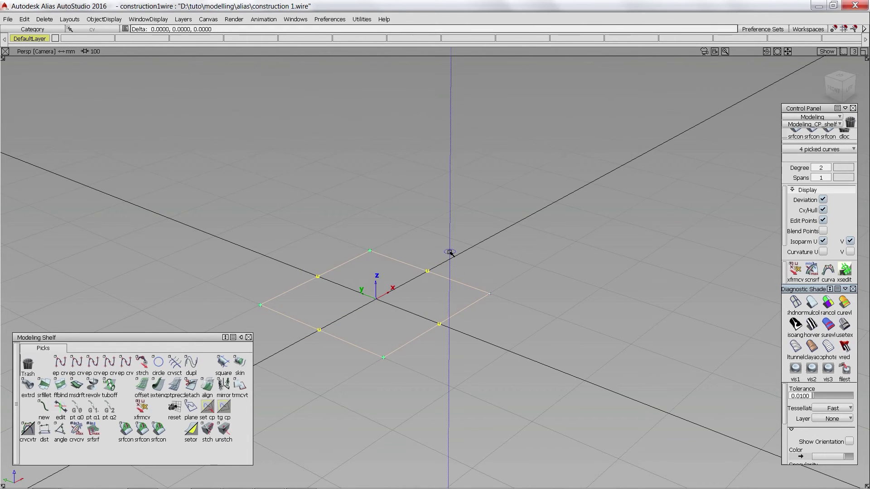
right_drag(450, 244, 450, 251)
right_click(451, 250)
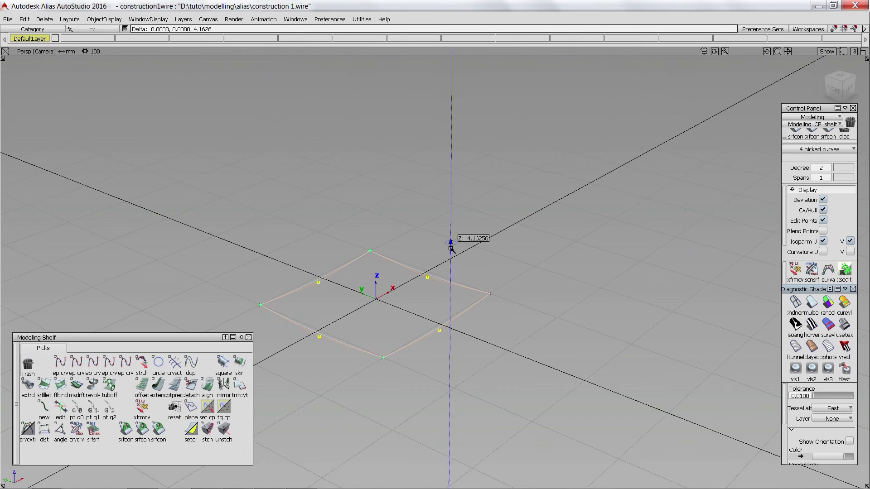
ctrl+shift+drag(447, 274, 440, 325)
Build a Square surface from the four bowed ground curves.
ctrl+shift+drag(279, 276, 315, 254)
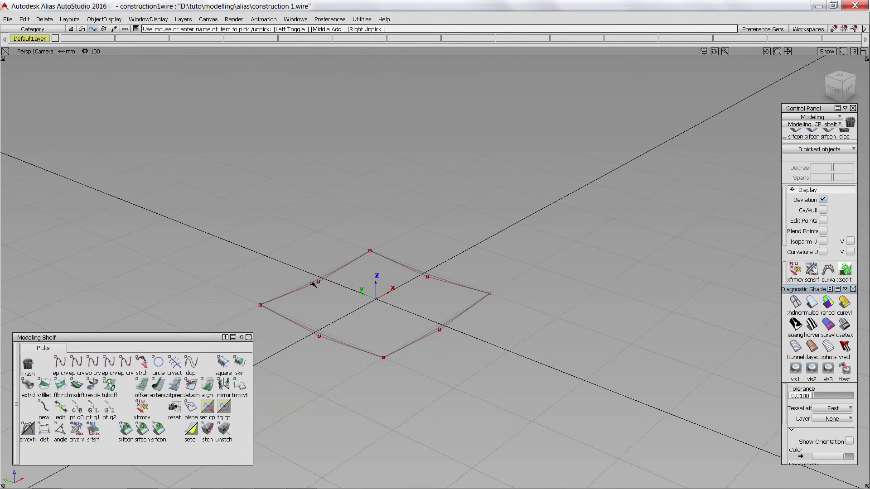
click(313, 275)
click(410, 263)
click(443, 325)
click(336, 337)
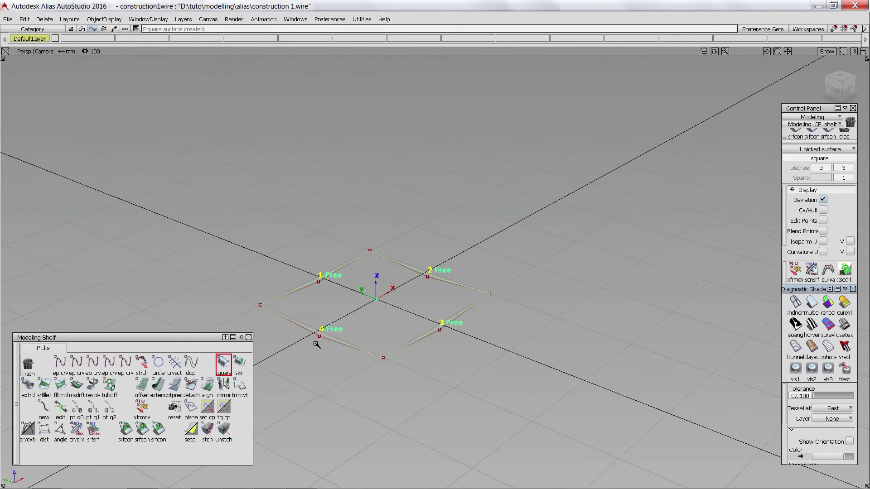
Copy the ground surface's +Y boundary curve and move the copy outward and up from that edge.
ctrl+shift+drag(352, 380, 347, 398)
ctrl+shift+drag(308, 298, 350, 267)
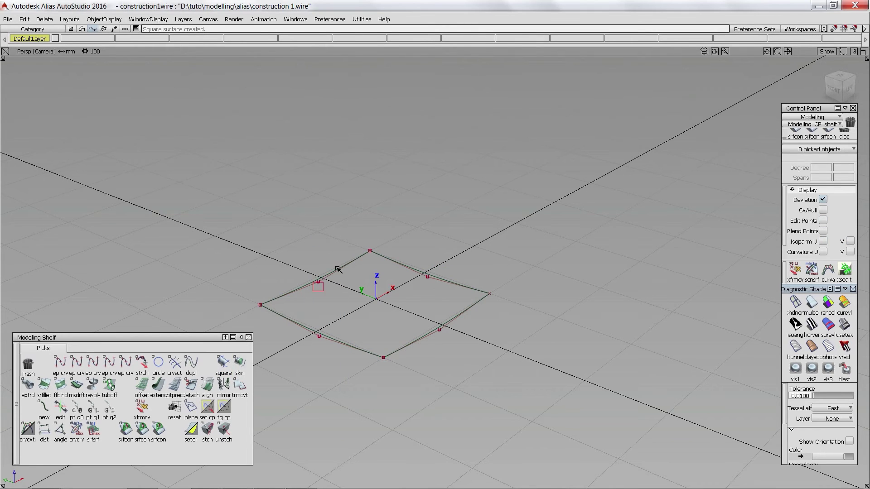
click(336, 271)
key(ctrl+c)
key(ctrl+v)
mouse_move(349, 291)
ctrl+shift+middle_down()
mouse_move(343, 239)
mouse_move(287, 209)
ctrl+shift+middle_up()
right_drag(288, 208, 290, 195)
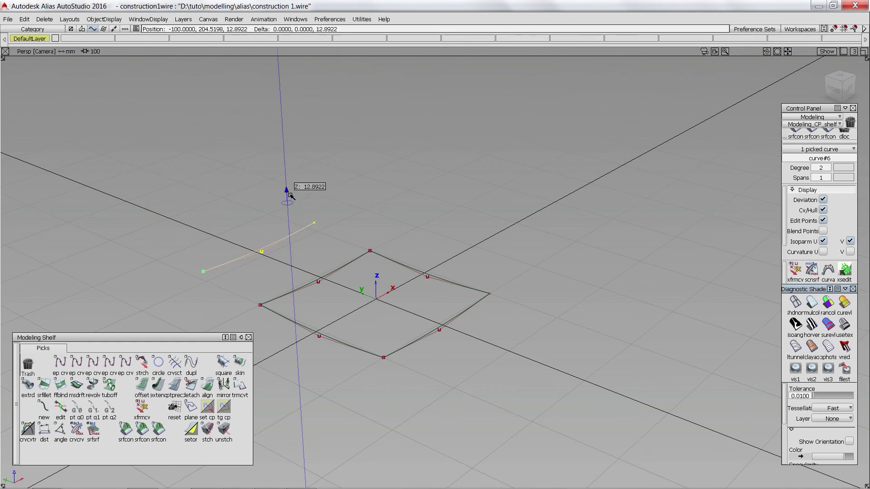
ctrl+shift+drag(294, 183, 344, 151)
Connect the copied curve's ends to the ground surface's two adjacent corners with degree-3 edit-point curves, and shade the surface.
ctrl+shift+middle_drag(343, 151, 283, 237)
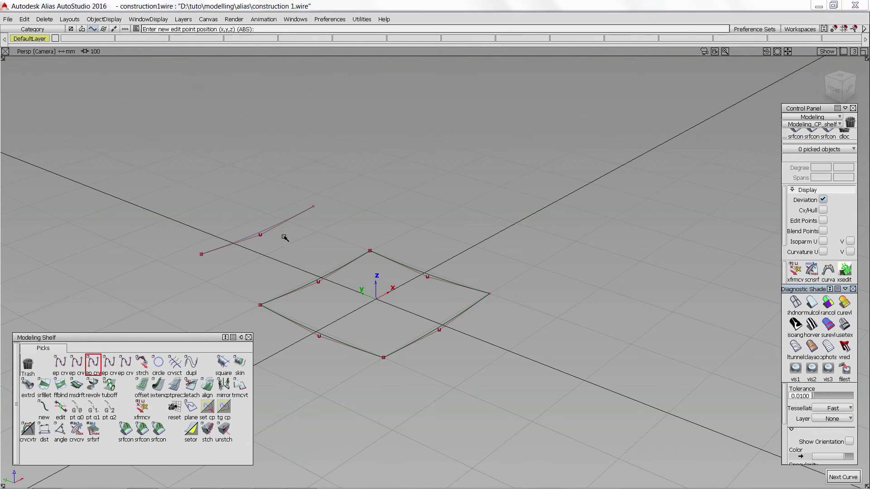
click(818, 300)
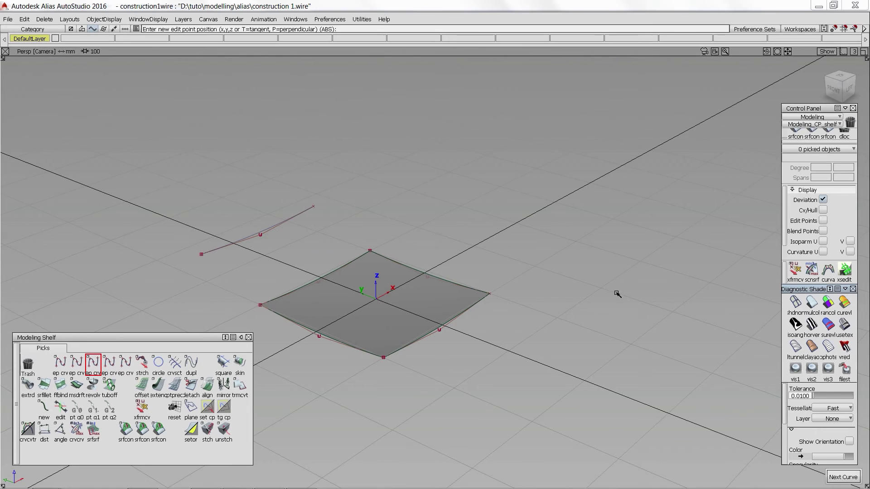
ctrl+click(185, 249)
ctrl+click(239, 293)
ctrl+shift+drag(295, 311, 284, 230)
ctrl+click(324, 203)
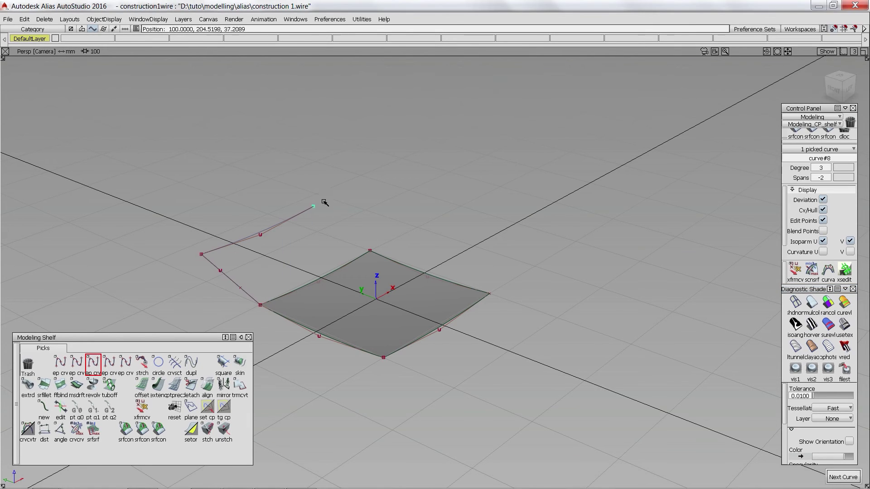
Align both degree-3 connecting curves to the ground surface's adjoining side edges with G2 continuity and explicit control.
double_click(207, 385)
click(256, 299)
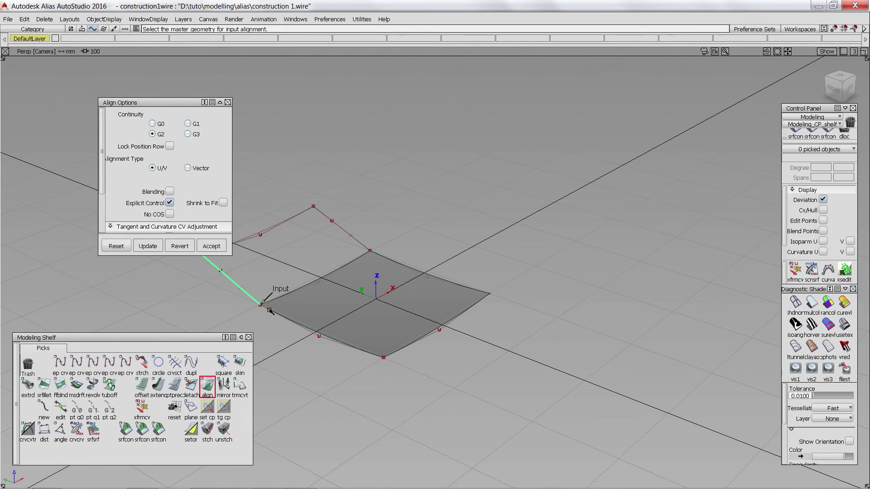
click(275, 313)
click(278, 316)
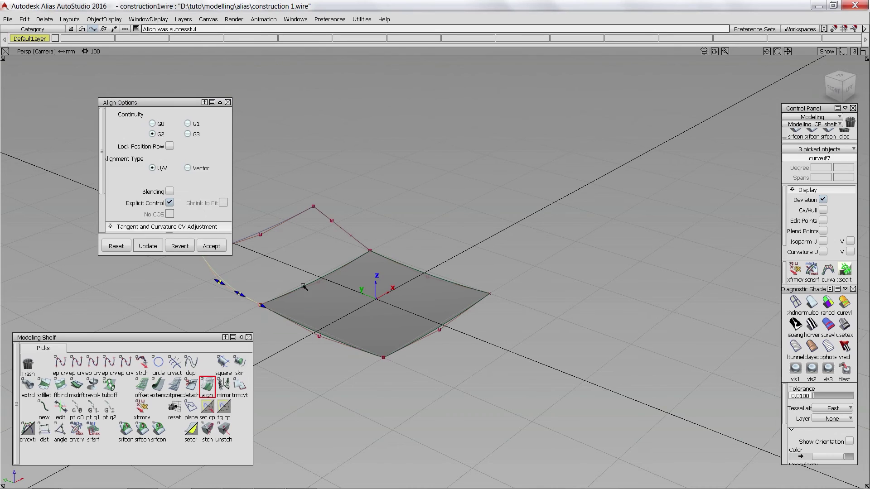
click(358, 245)
click(381, 255)
click(386, 260)
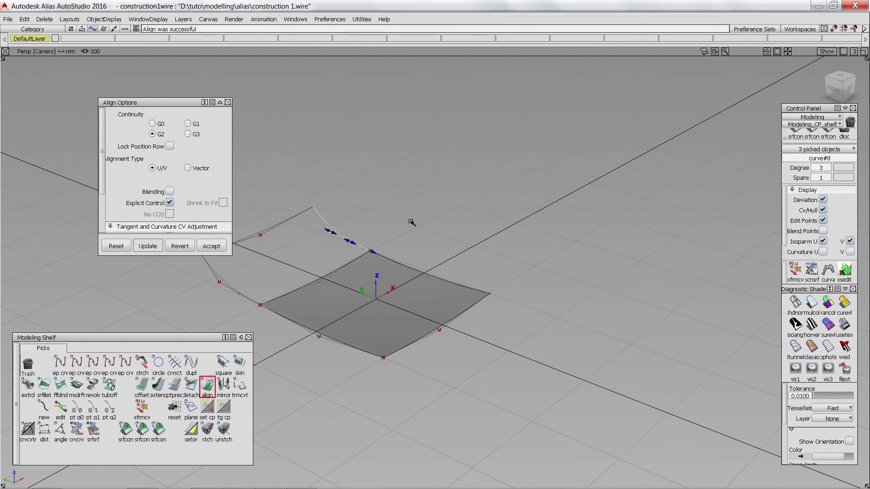
click(411, 223)
click(228, 103)
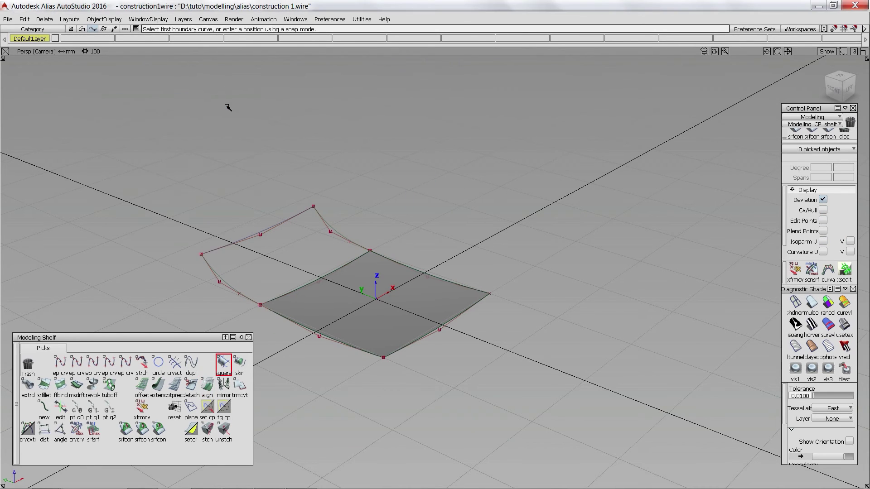
Build a Square surface from the copied curve, the two connecting curves and the ground surface's edge, with G2 Curvature to the ground.
click(281, 230)
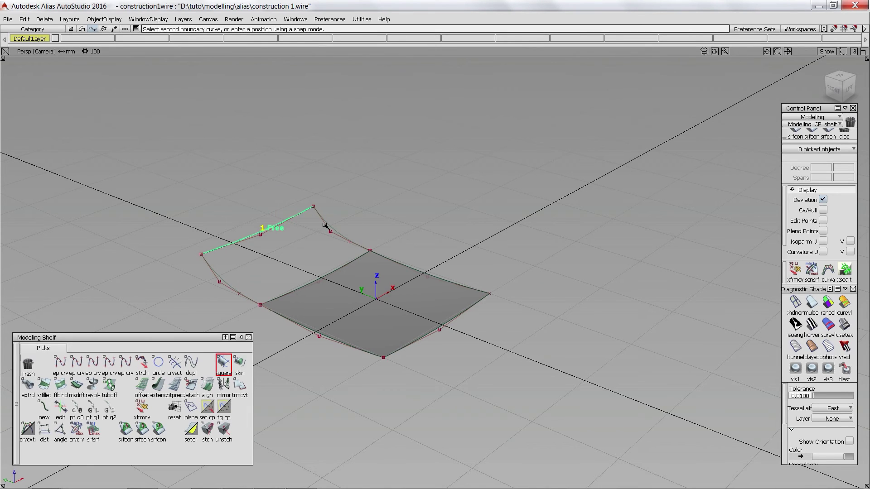
click(328, 225)
click(351, 264)
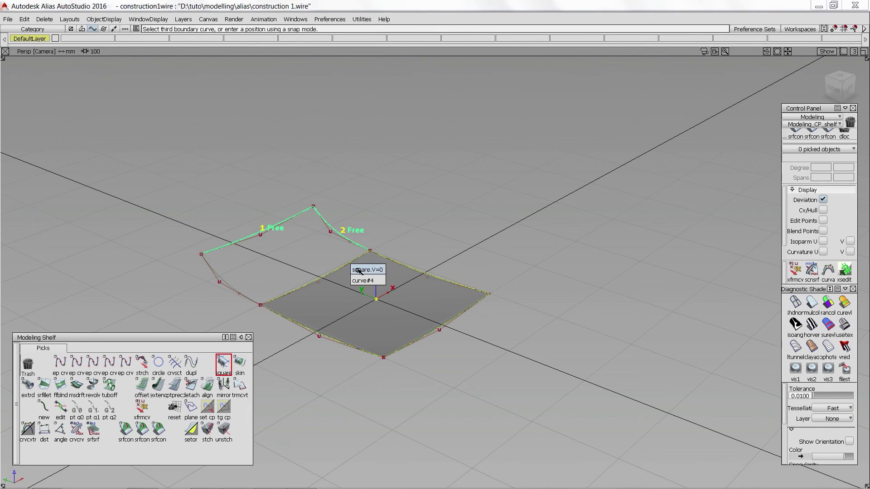
click(359, 268)
click(216, 289)
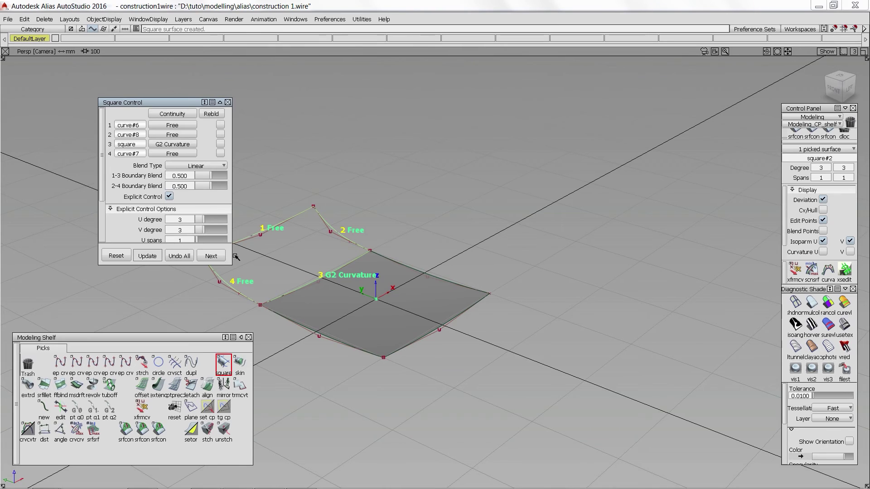
click(228, 103)
Inspect the new surface's CVs and hull, and check both surfaces with horizontal/vertical stripes and the Showroom texture.
click(822, 210)
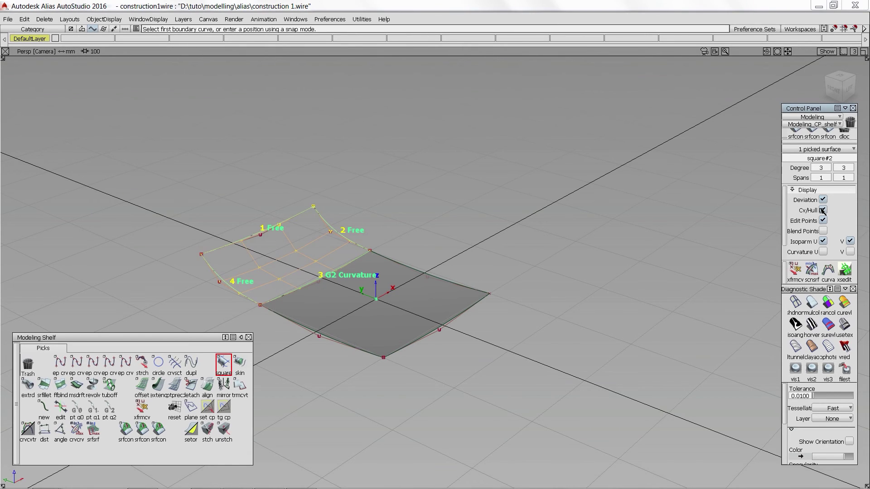
ctrl+shift+drag(674, 230, 674, 226)
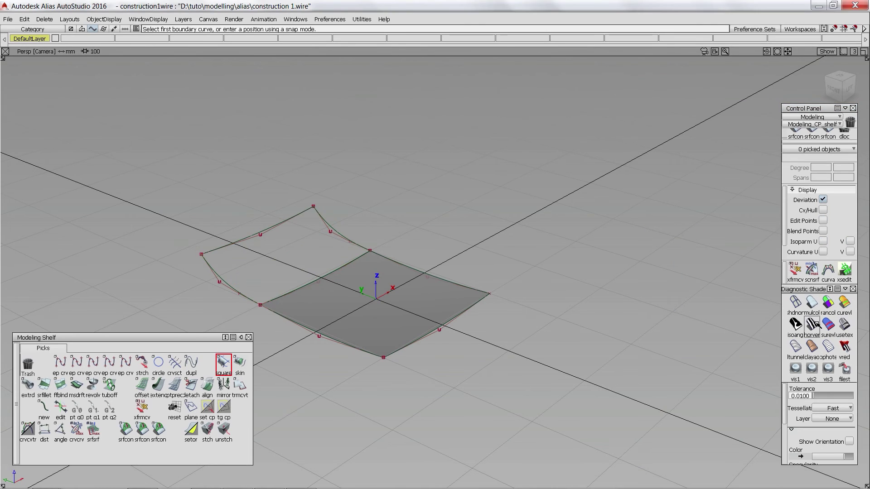
click(812, 325)
click(845, 324)
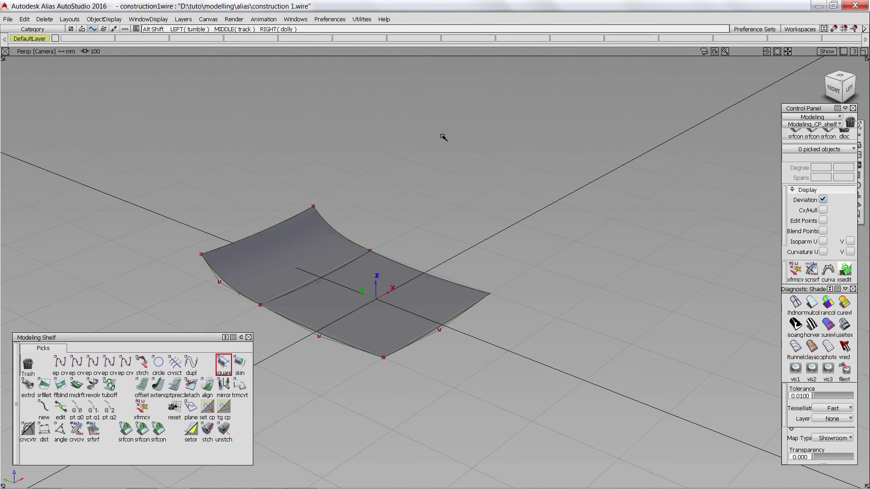
alt+shift+drag(443, 136, 458, 86)
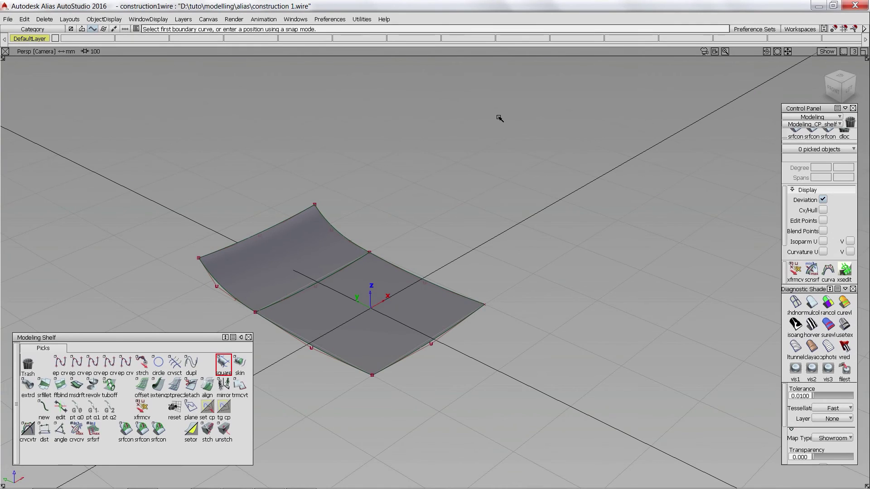
Draw an upright degree-2 curve beside the surfaces and pull its middle CV outward to bow it.
ctrl+shift+middle_drag(498, 117, 495, 129)
click(533, 274)
drag(538, 179, 540, 141)
ctrl+shift+drag(547, 230, 524, 205)
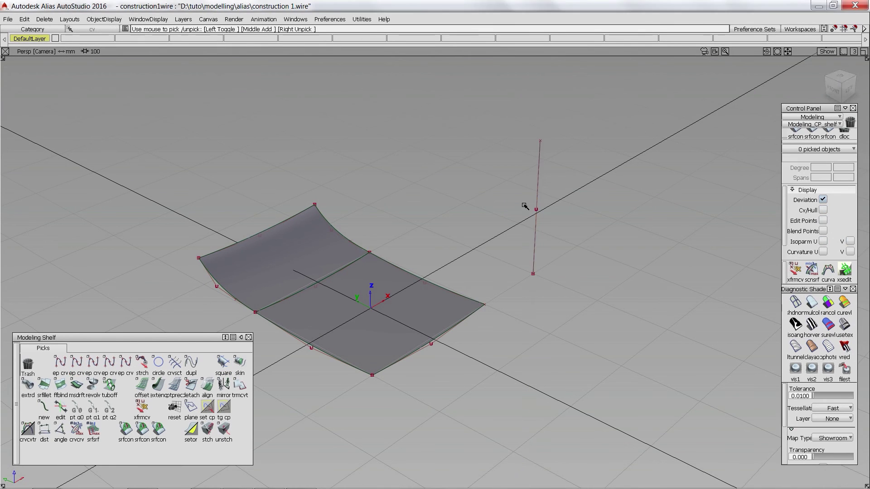
click(535, 209)
ctrl+shift+right_drag(572, 210, 558, 200)
drag(557, 199, 563, 195)
Move the bowed upright curve next to the ground surface's +X/-Y corner so it extends above and below the surface.
click(479, 246)
click(535, 230)
right_drag(563, 152, 564, 174)
drag(601, 213, 524, 262)
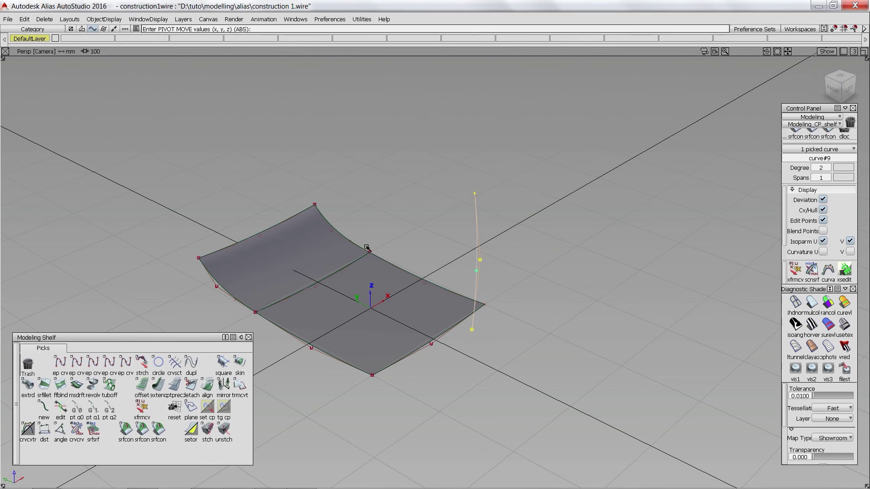
Draw a second upright degree-2 curve passing behind the raised surface's far corner and bow it with its middle CV.
ctrl+shift+middle_drag(366, 248, 364, 259)
click(280, 250)
click(319, 164)
click(301, 207)
drag(686, 177, 675, 181)
Join the upper ends and the lower ends of the two upright curves with snapped degree-2 edit-point curves.
ctrl+shift+middle_drag(569, 191, 569, 205)
ctrl+click(319, 164)
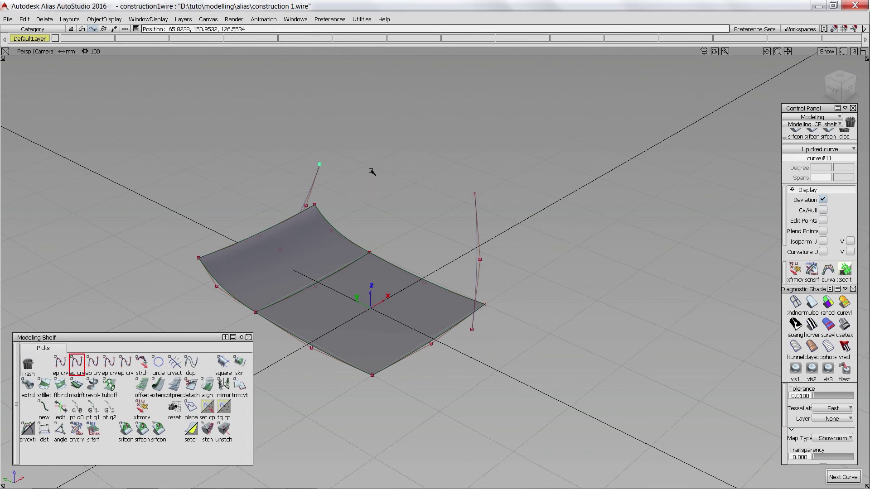
ctrl+click(475, 193)
ctrl+shift+middle_drag(286, 247, 285, 260)
ctrl+click(280, 250)
ctrl+click(472, 329)
Bow the connecting curves between the two uprights by moving their middle CVs.
mouse_move(385, 170)
ctrl+shift+mouse_down()
mouse_move(370, 161)
mouse_move(415, 212)
ctrl+shift+mouse_up()
ctrl+shift+right_drag(363, 281, 365, 256)
drag(391, 219, 402, 217)
Build a Square surface from the four upright boundary curves, crossing the ground and raised surfaces.
click(223, 362)
drag(305, 171, 333, 175)
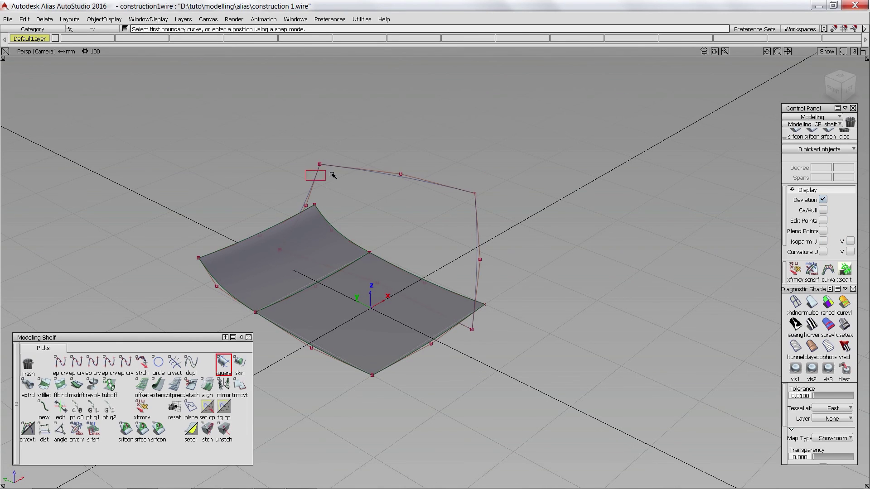
click(312, 186)
click(399, 178)
click(419, 316)
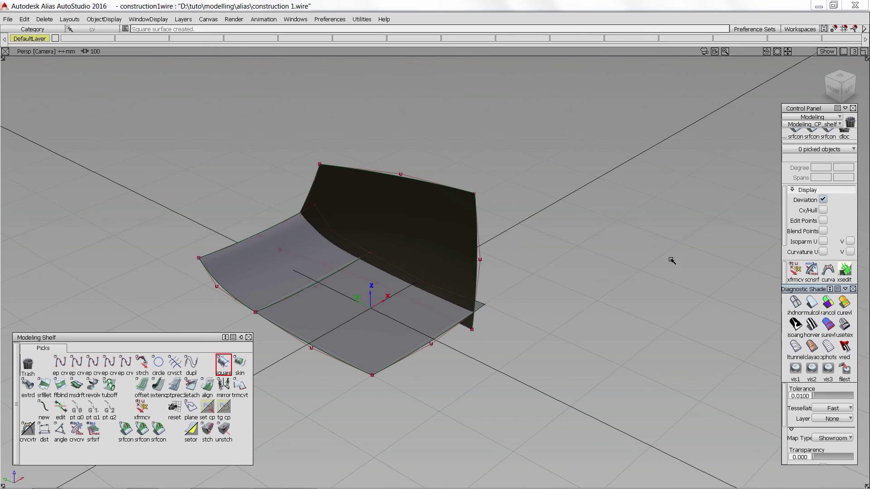
Build a Surface Fillet between the upright wall and the two lower surfaces, using Chord construction, chordal length 40 and G2 Curvature.
alt+shift+drag(516, 240, 404, 200)
ctrl+shift+drag(341, 180, 325, 141)
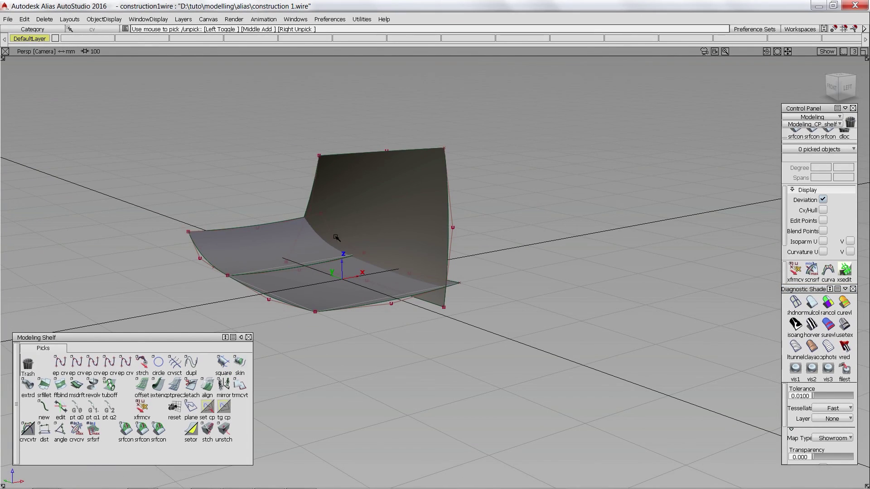
ctrl+shift+right_drag(336, 238, 363, 205)
click(377, 189)
click(265, 242)
click(322, 286)
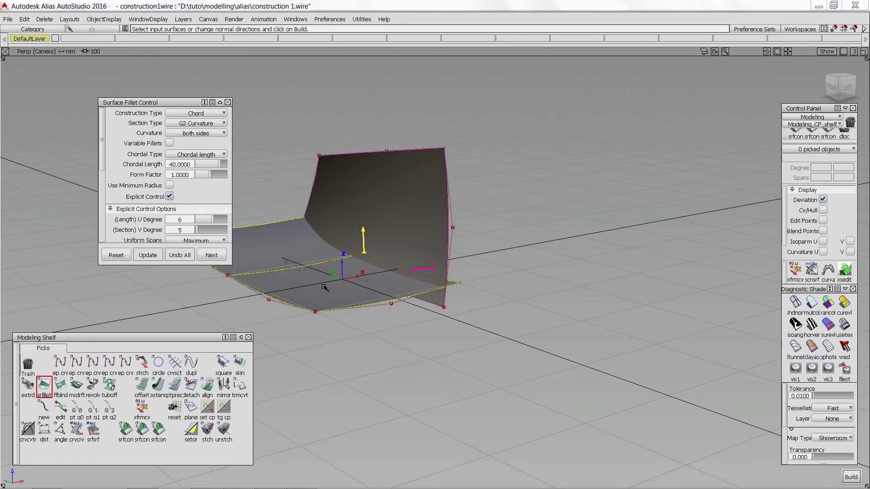
click(447, 232)
mouse_move(438, 159)
alt+shift+mouse_down()
mouse_move(507, 156)
mouse_move(354, 170)
mouse_move(484, 176)
alt+shift+mouse_up()
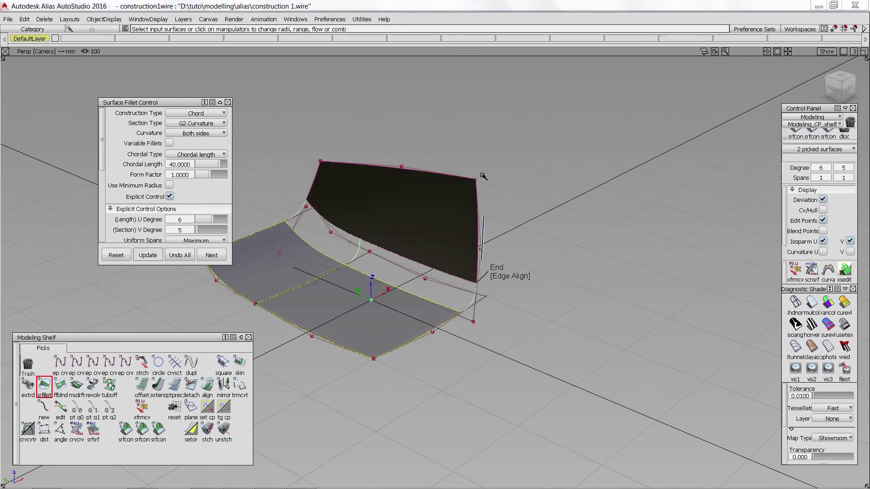
click(211, 255)
Examine the filleted surfaces from several angles with horizontal/vertical stripes and multi-color shading.
alt+shift+middle_drag(378, 151, 485, 192)
mouse_move(485, 193)
alt+shift+mouse_down()
mouse_move(600, 259)
mouse_move(466, 258)
mouse_move(532, 199)
mouse_move(541, 272)
alt+shift+mouse_up()
click(812, 325)
mouse_move(591, 290)
alt+shift+mouse_down()
mouse_move(426, 252)
mouse_move(487, 328)
mouse_move(446, 234)
alt+shift+mouse_up()
click(812, 303)
alt+shift+drag(414, 136, 466, 136)
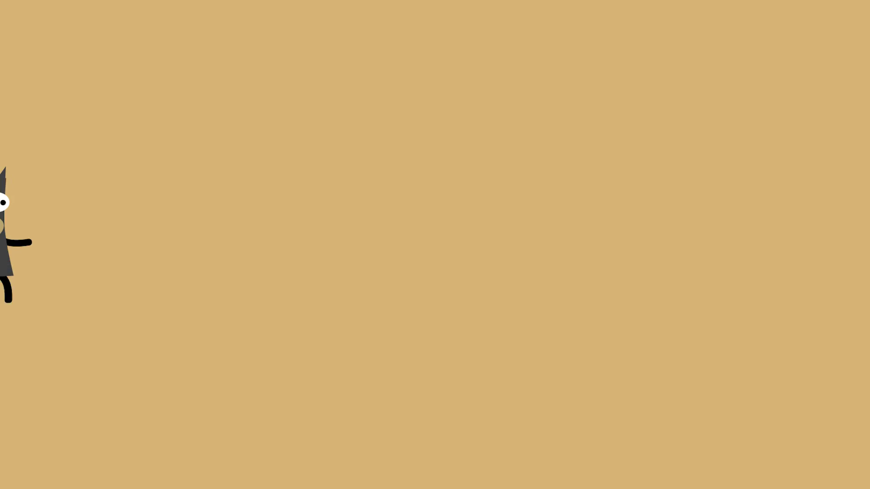